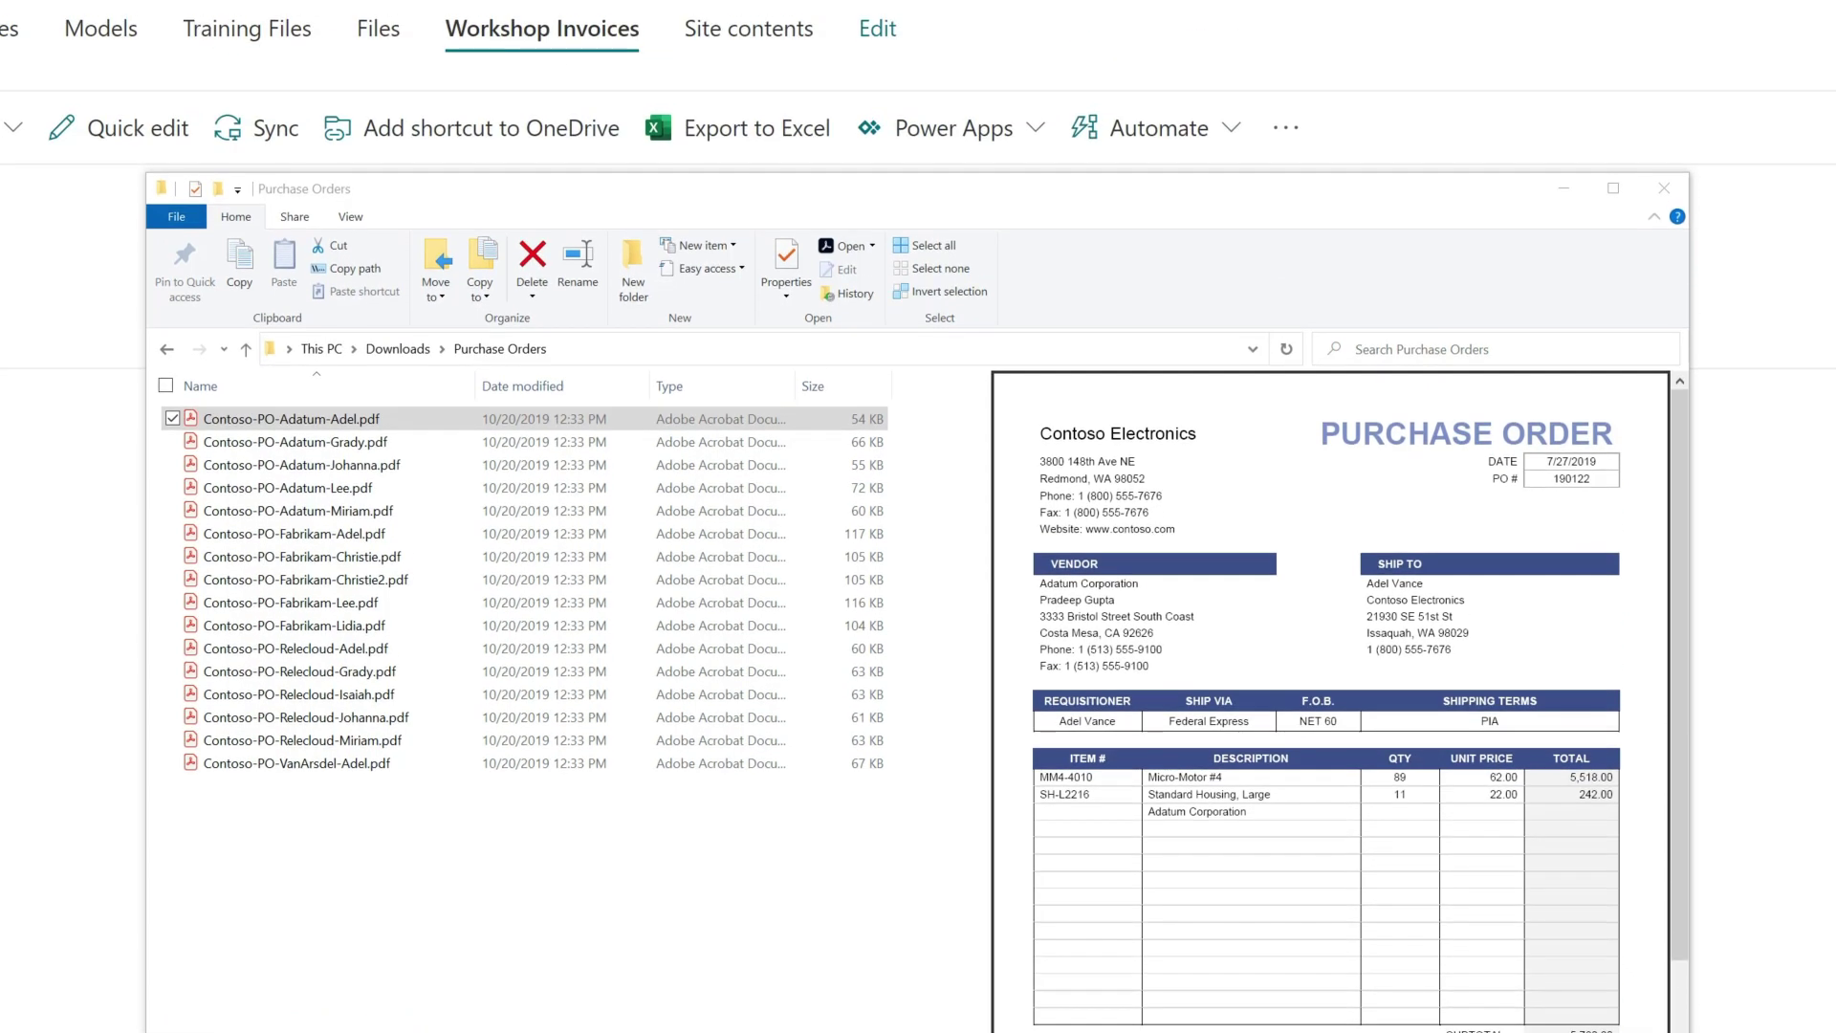
From AI Builder, create a forms-processing model named 'Parts Invoices', revealing its advanced settings.
click(1233, 134)
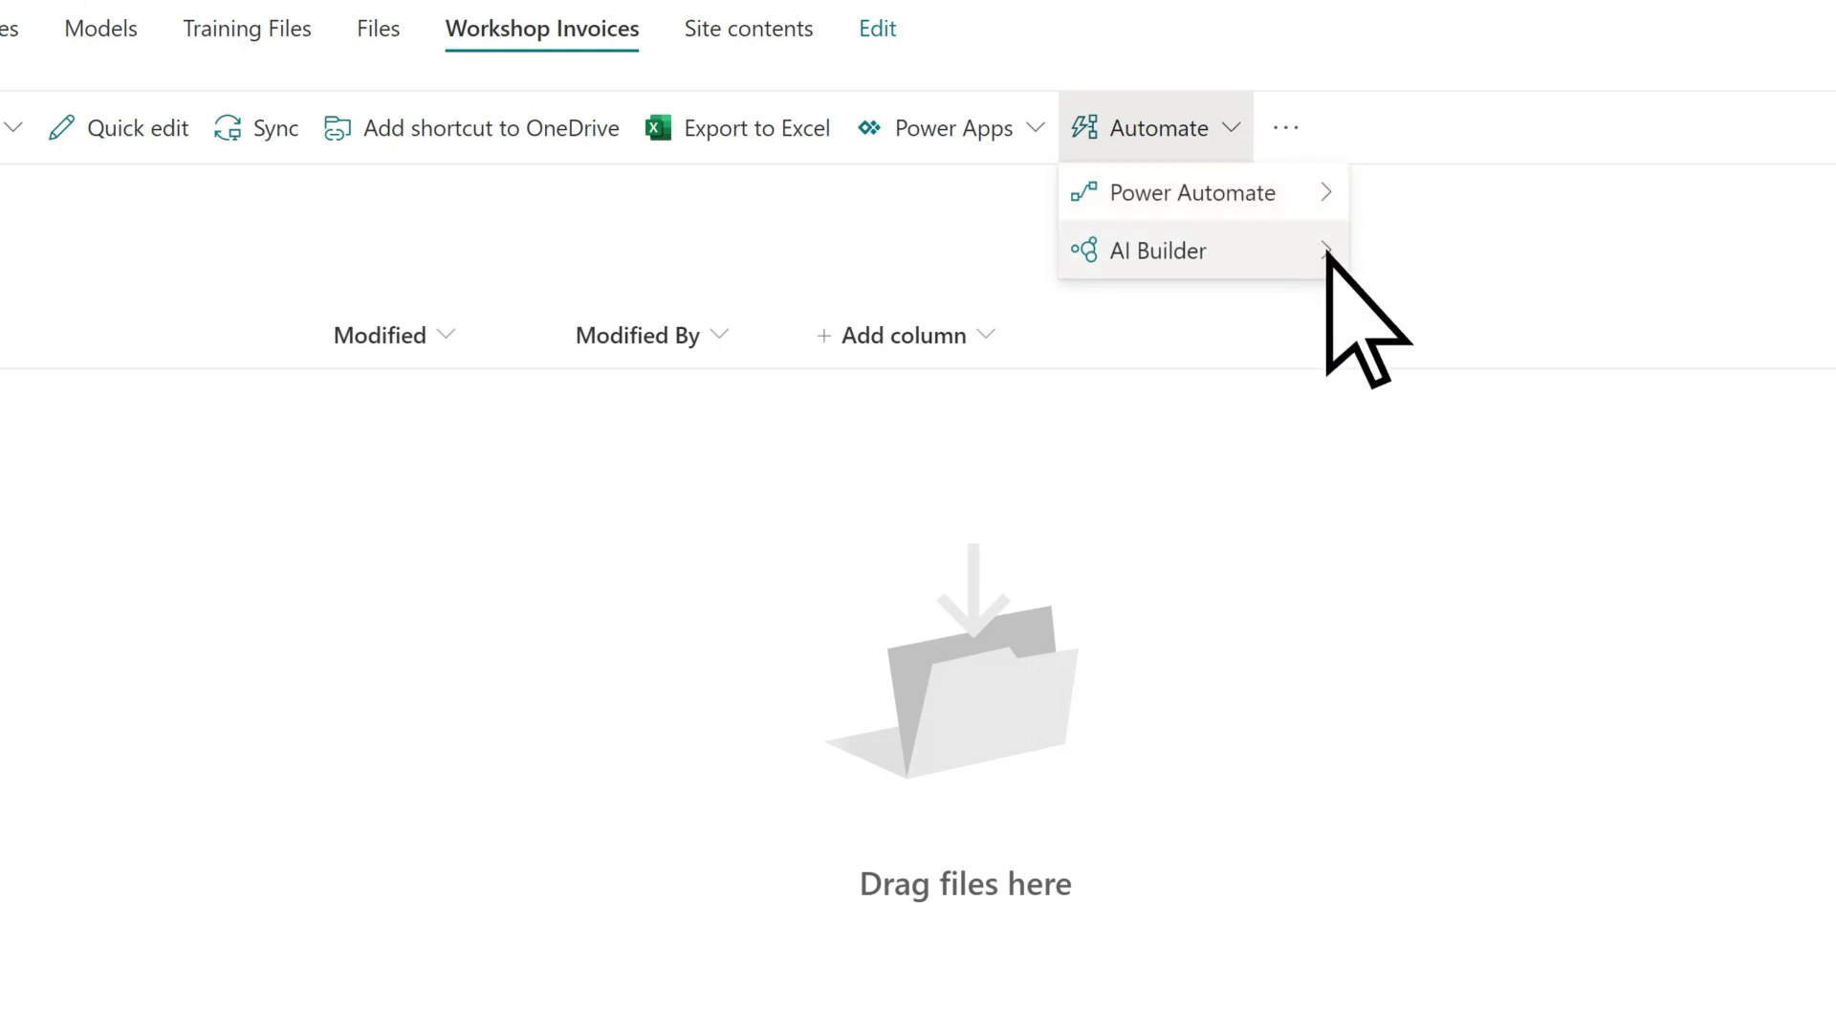
mouse_move(1323, 252)
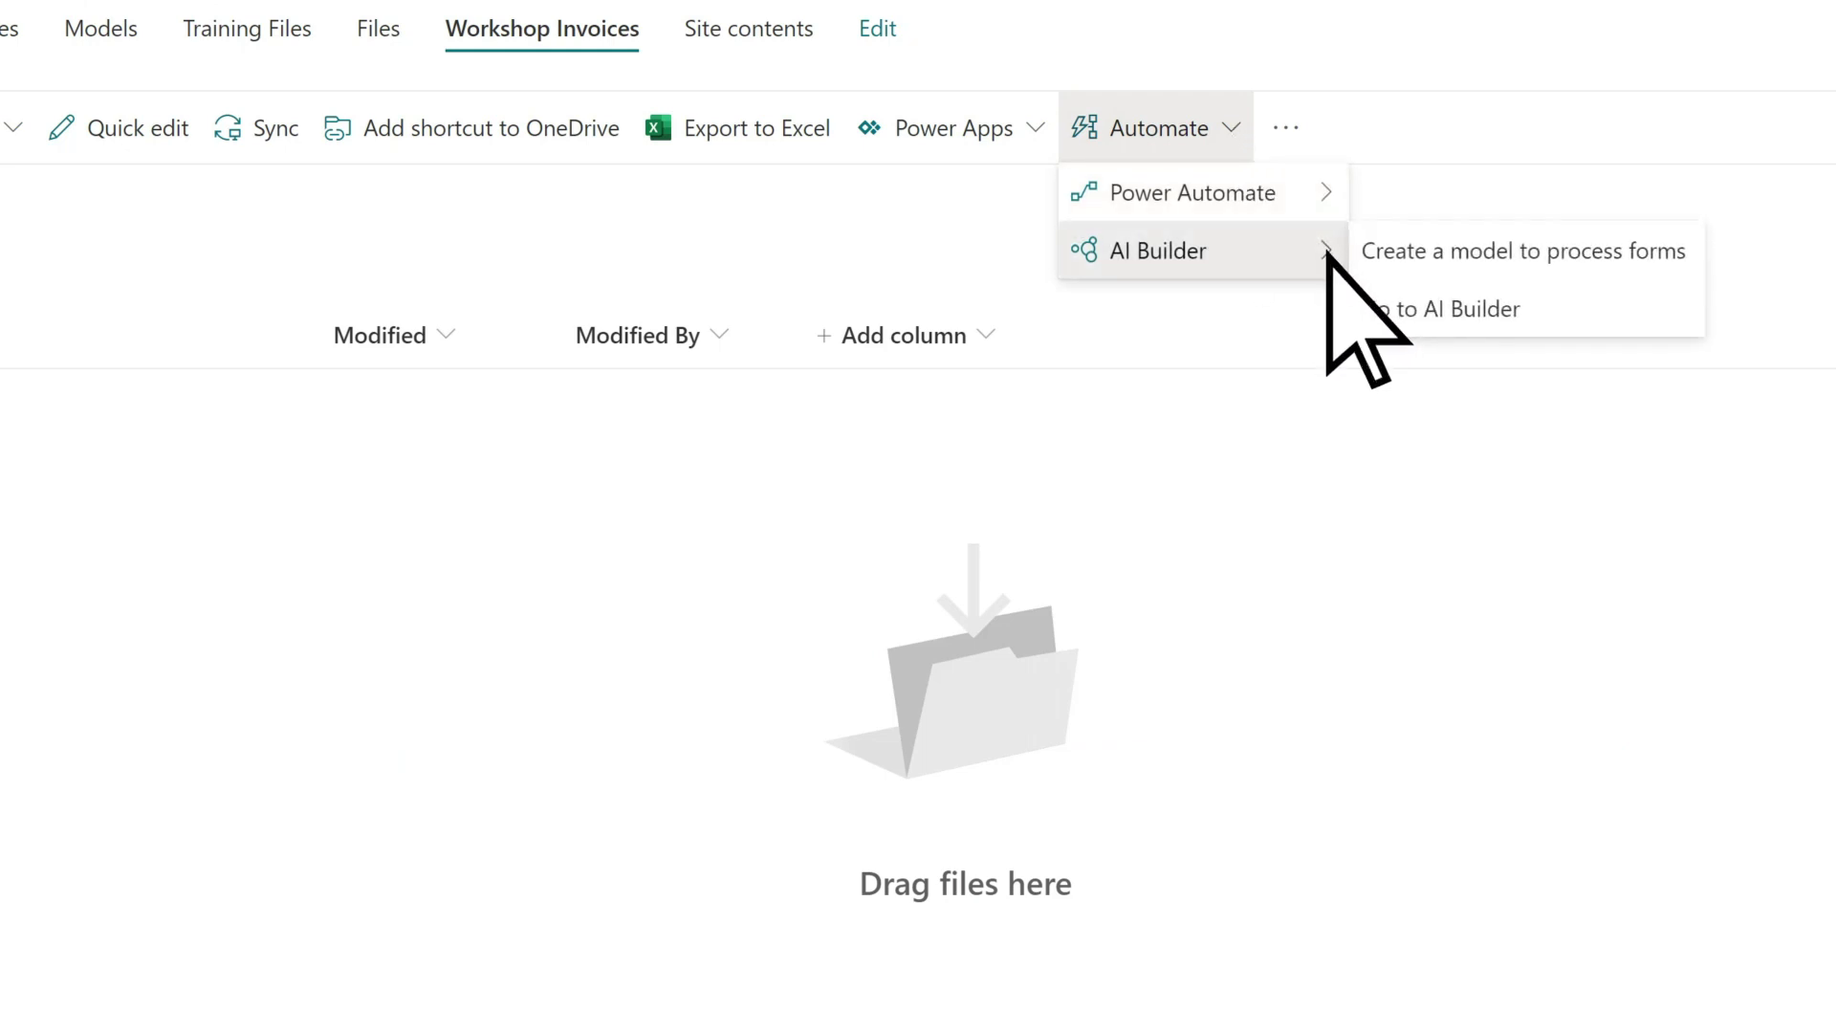
click(1515, 253)
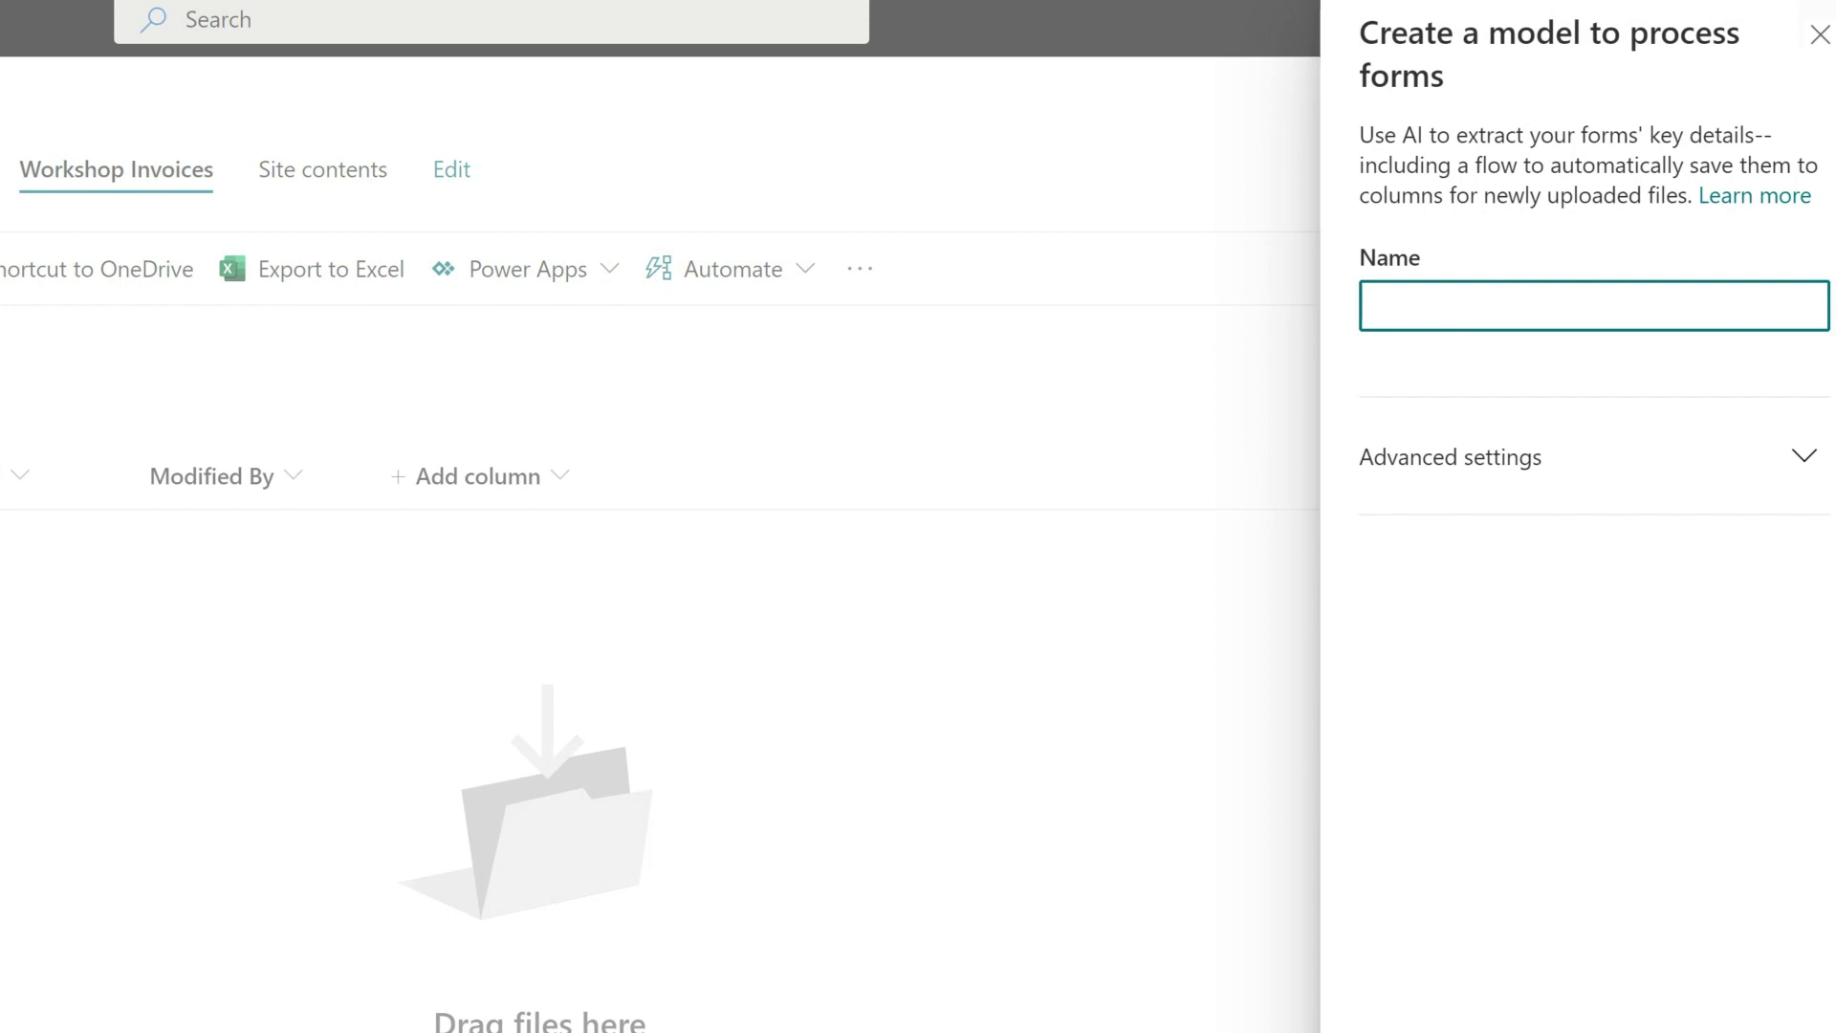
text(Parts Invoices)
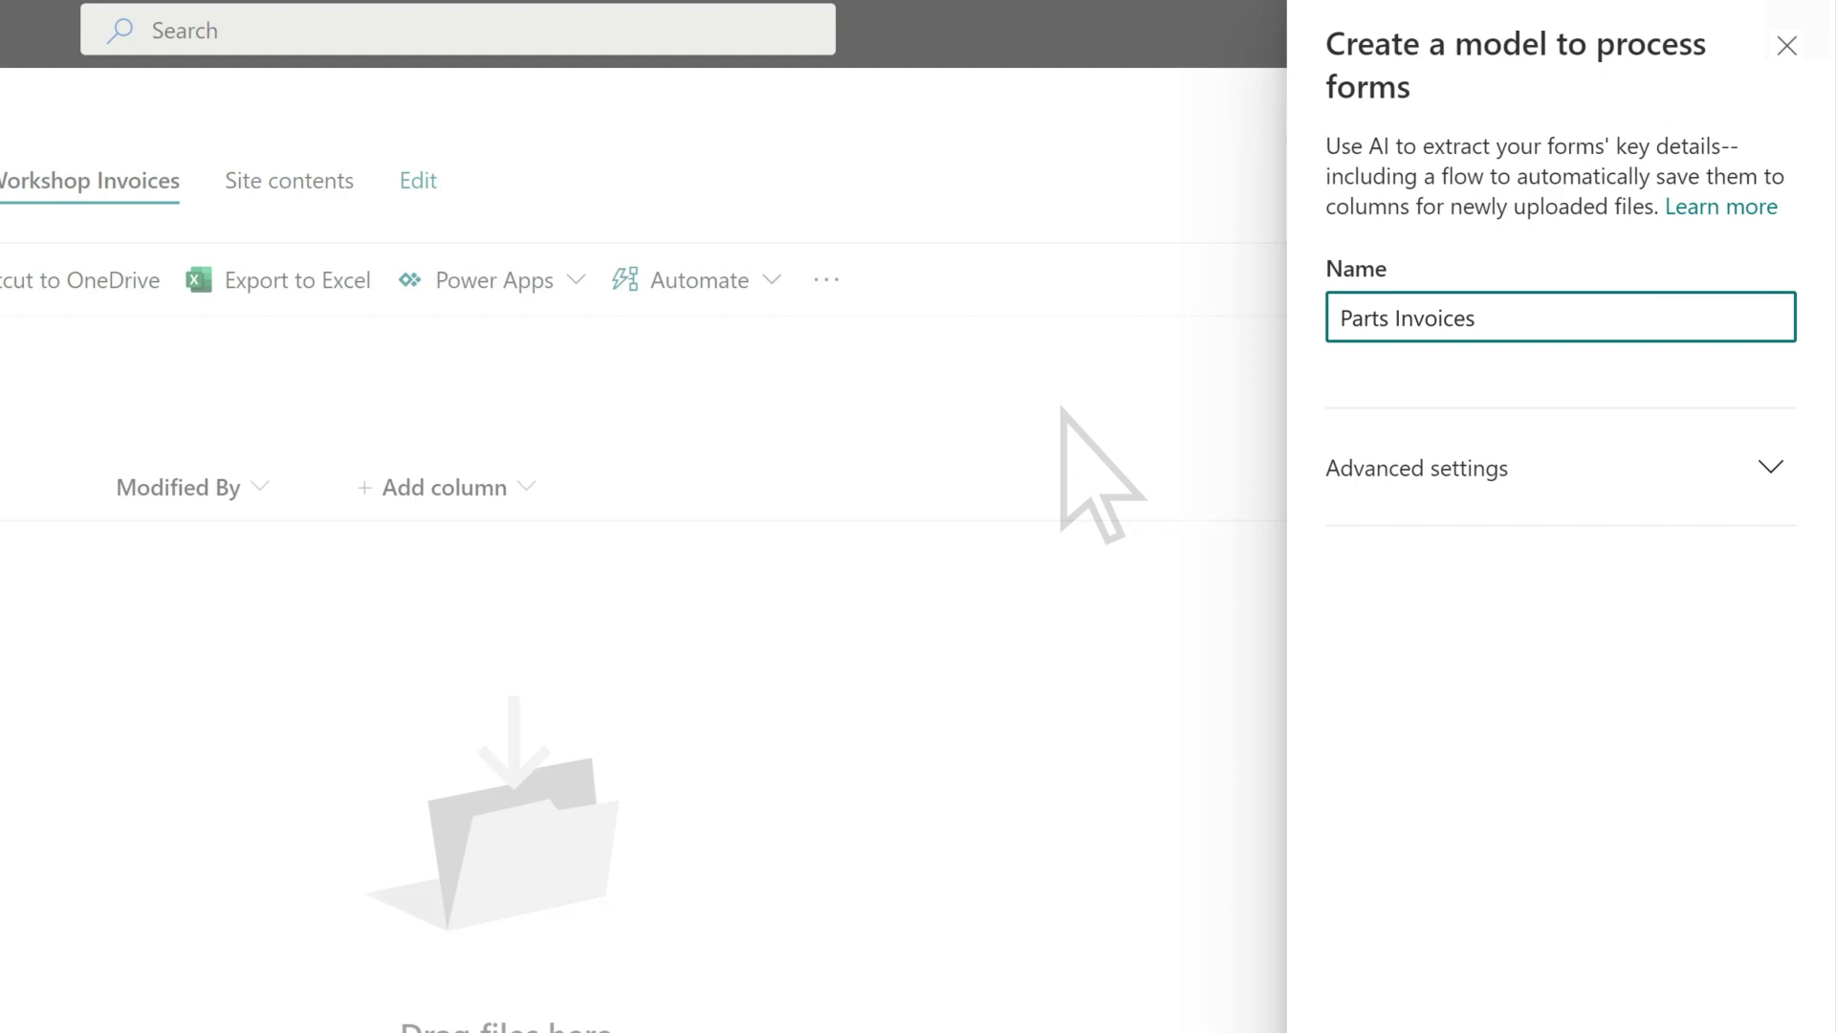
click(1770, 467)
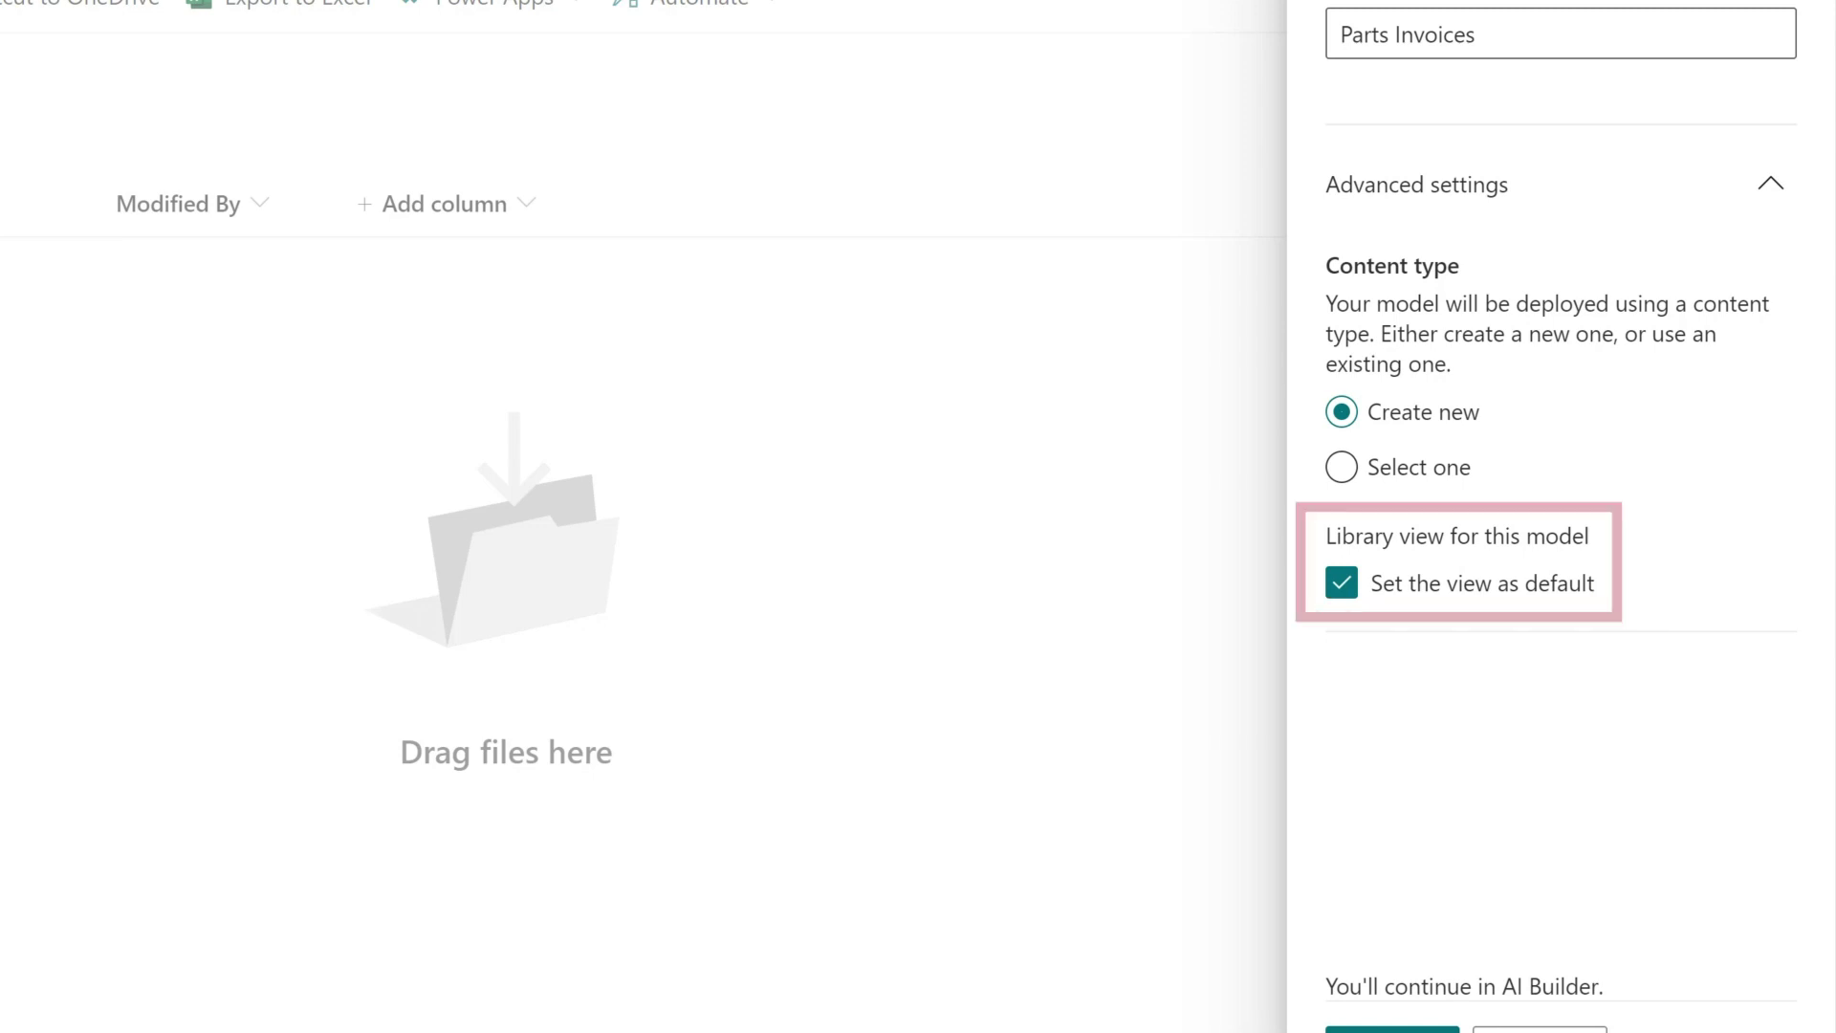
click(1434, 887)
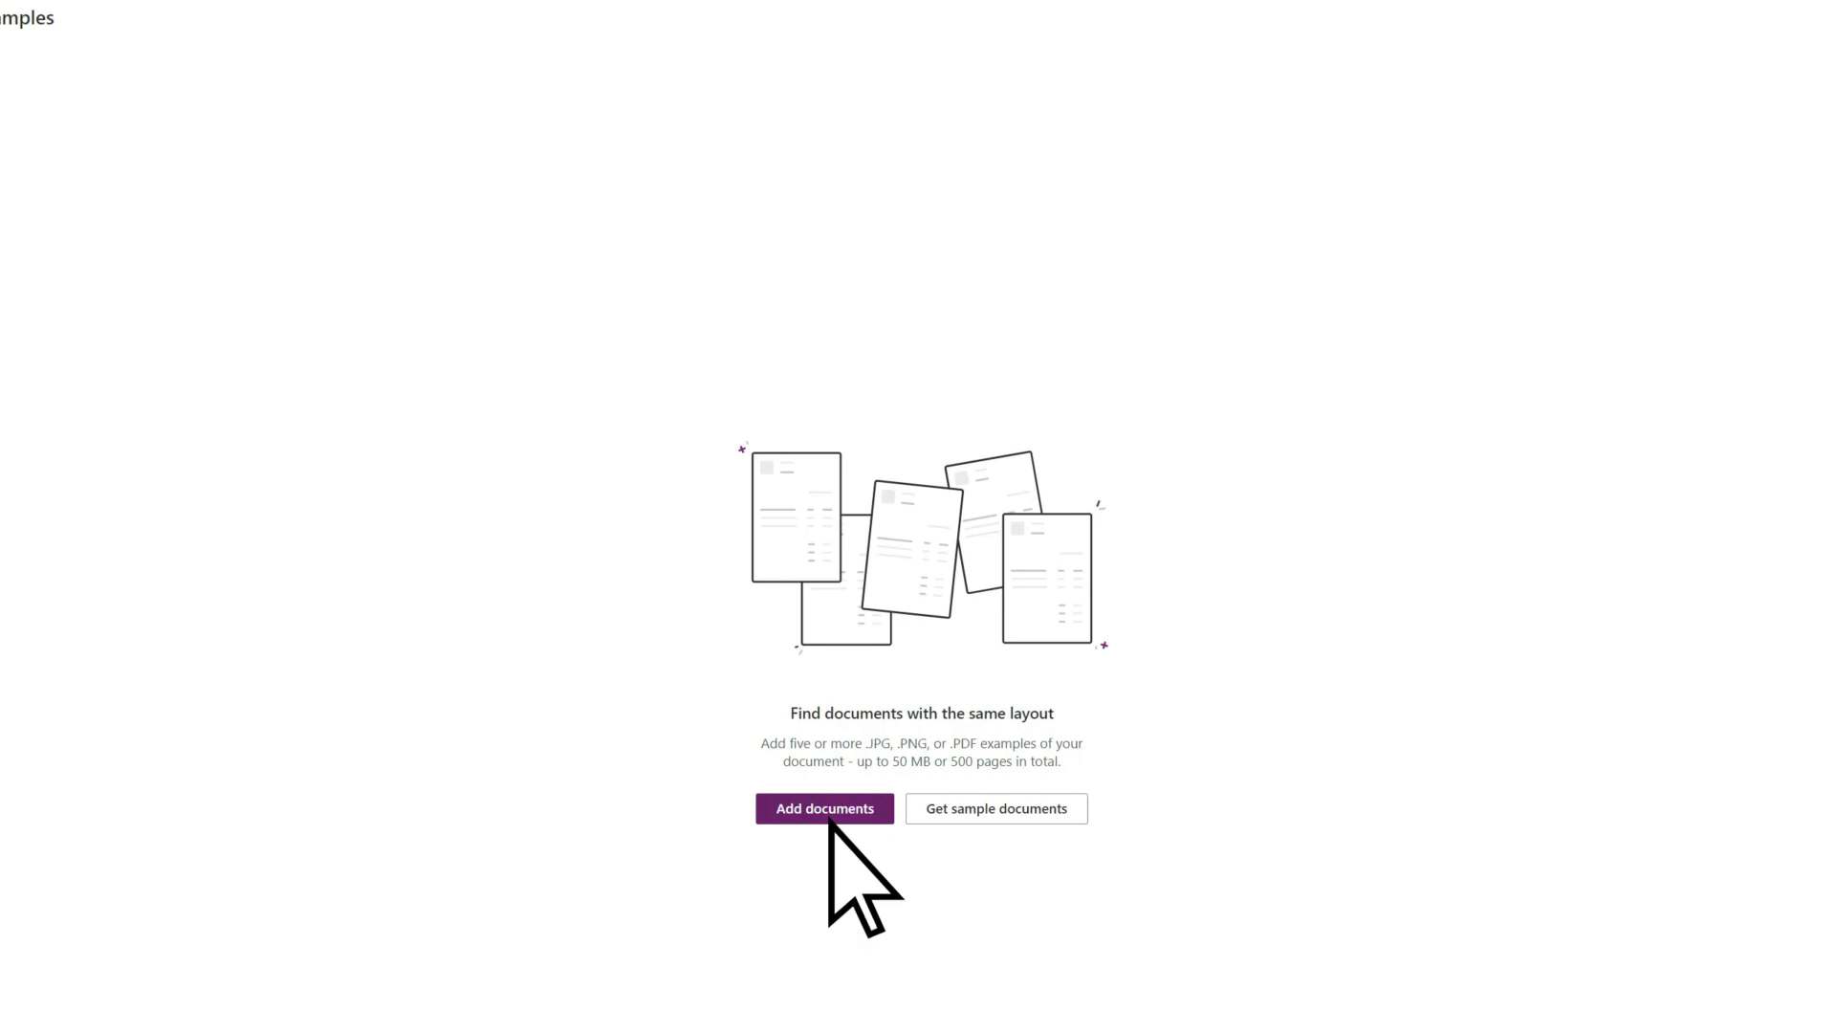
Upload the five Contoso-PO-Adatum purchase-order PDFs from local storage as training examples.
click(828, 818)
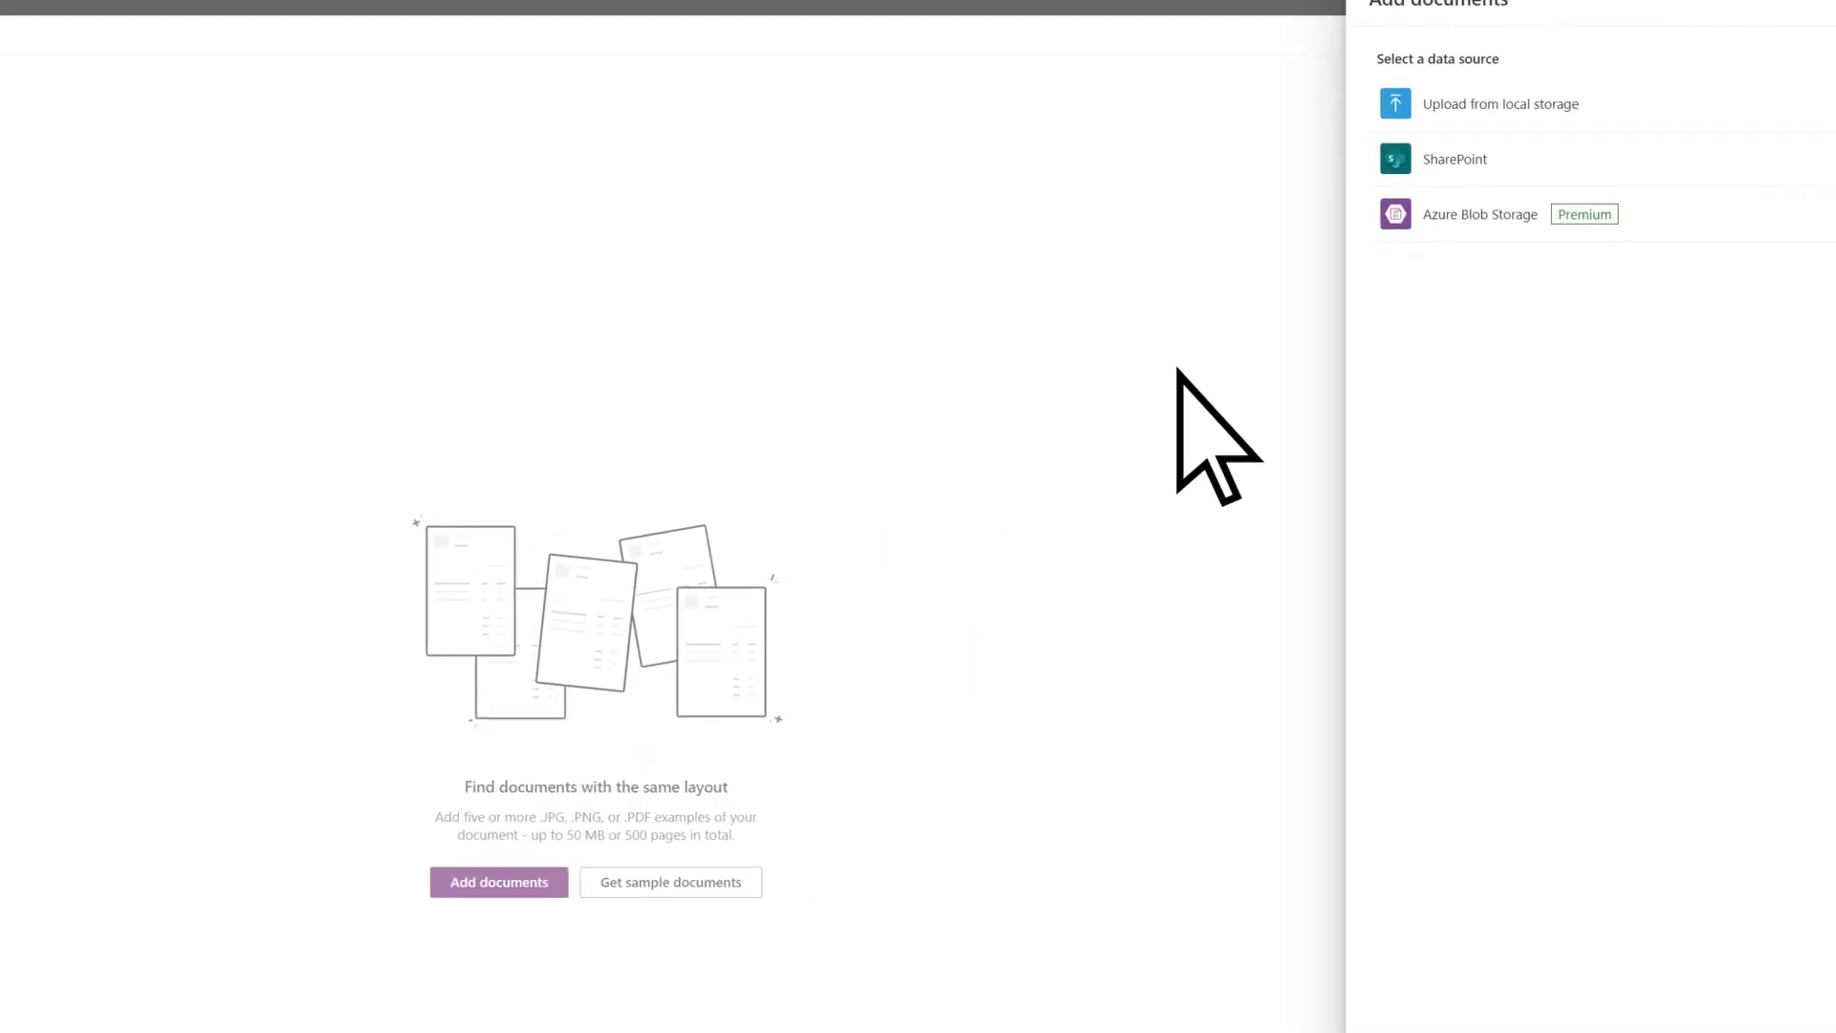
click(1641, 51)
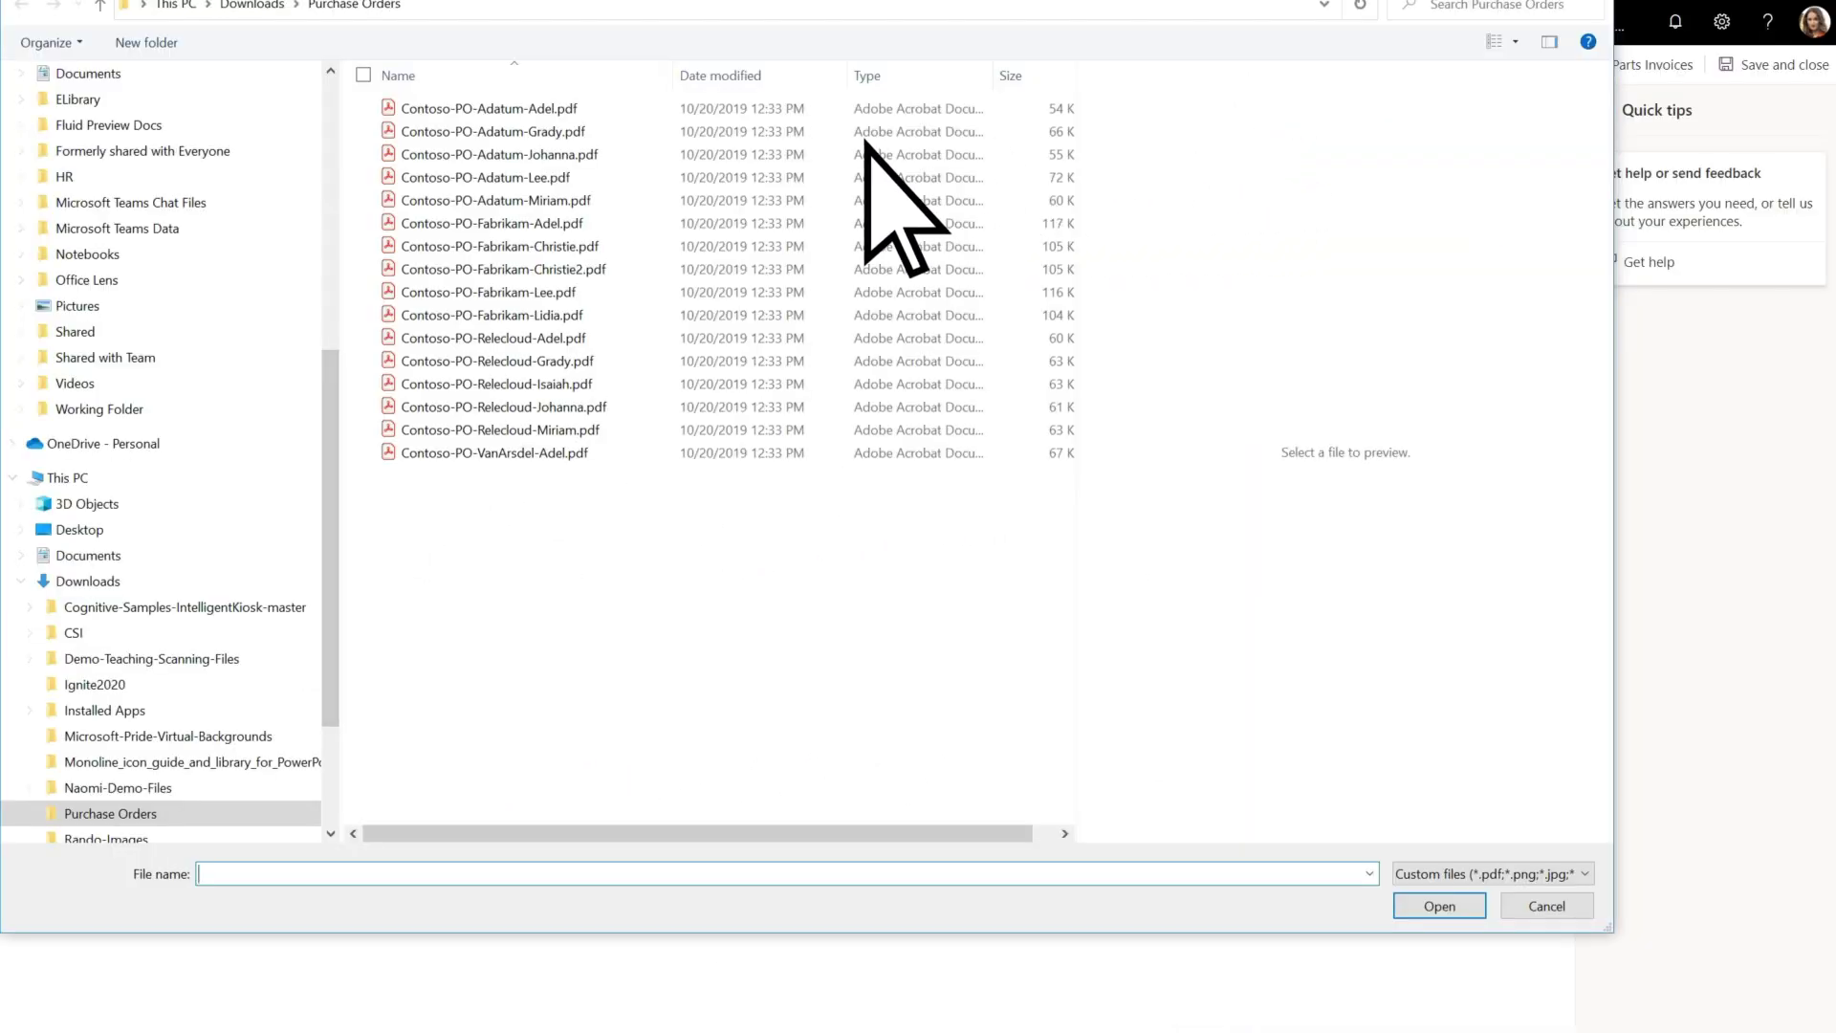
drag(358, 99, 489, 220)
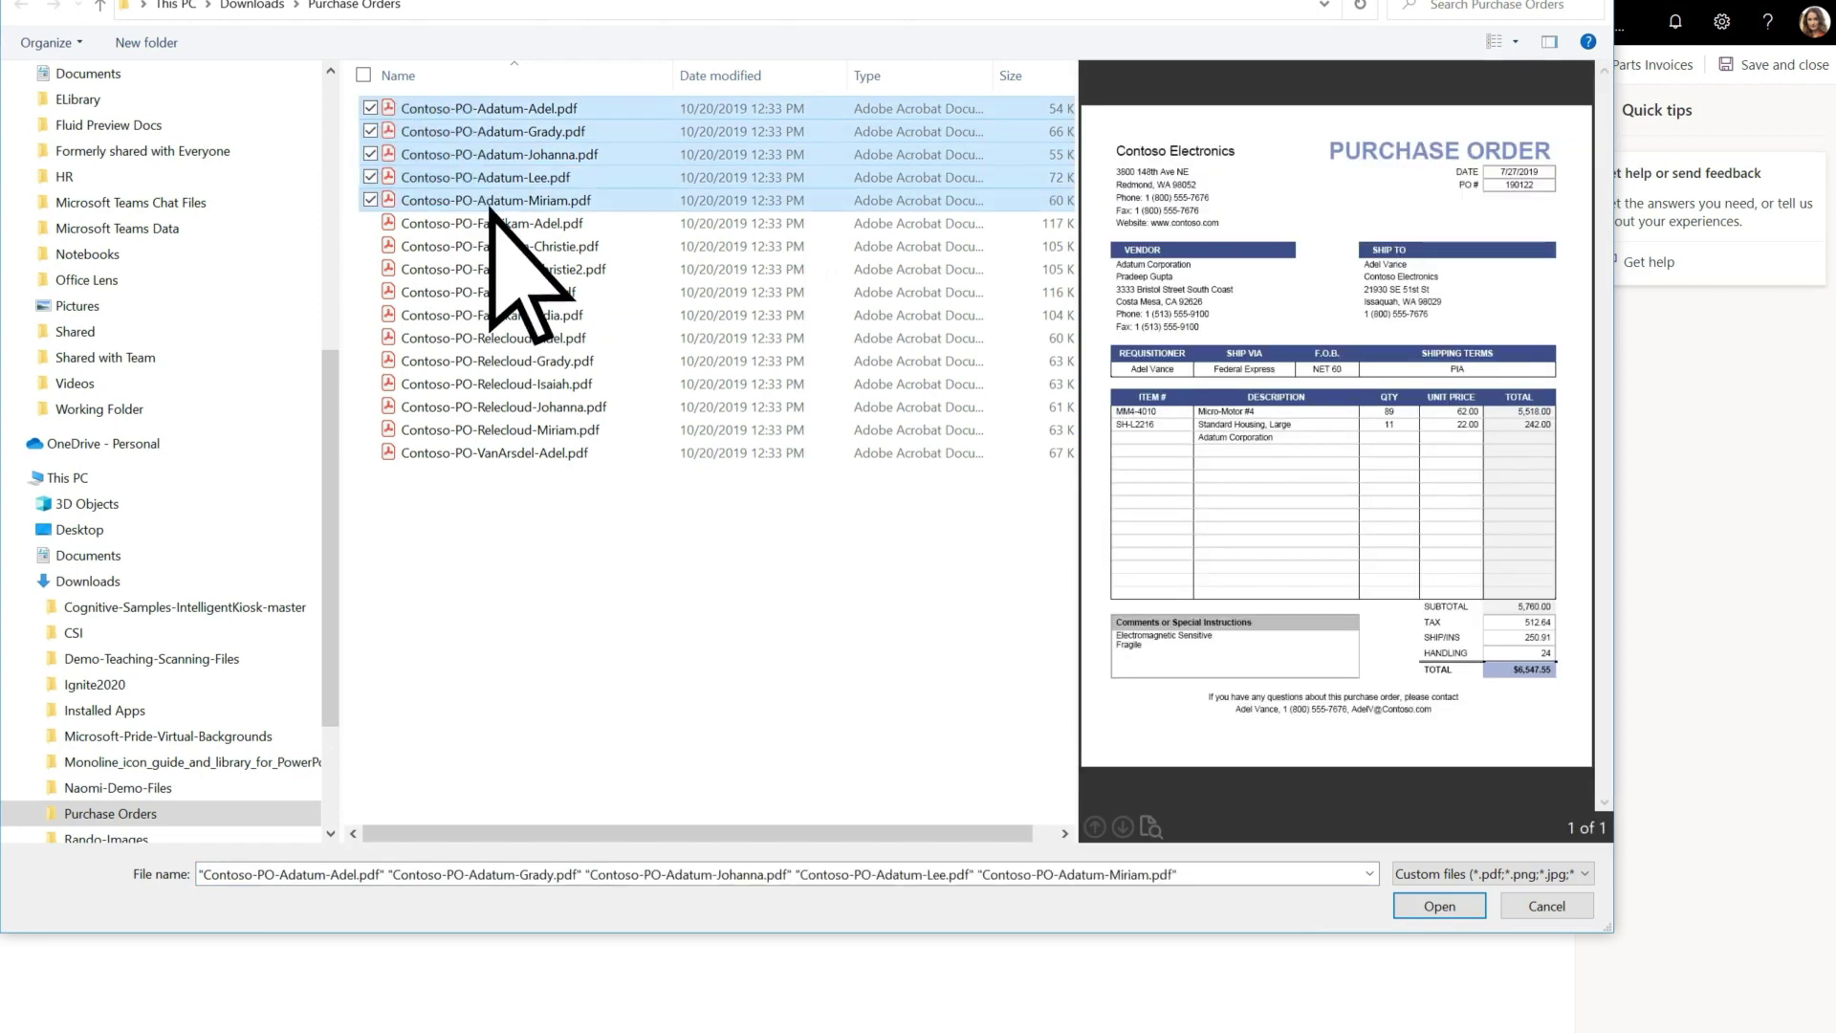
click(1418, 904)
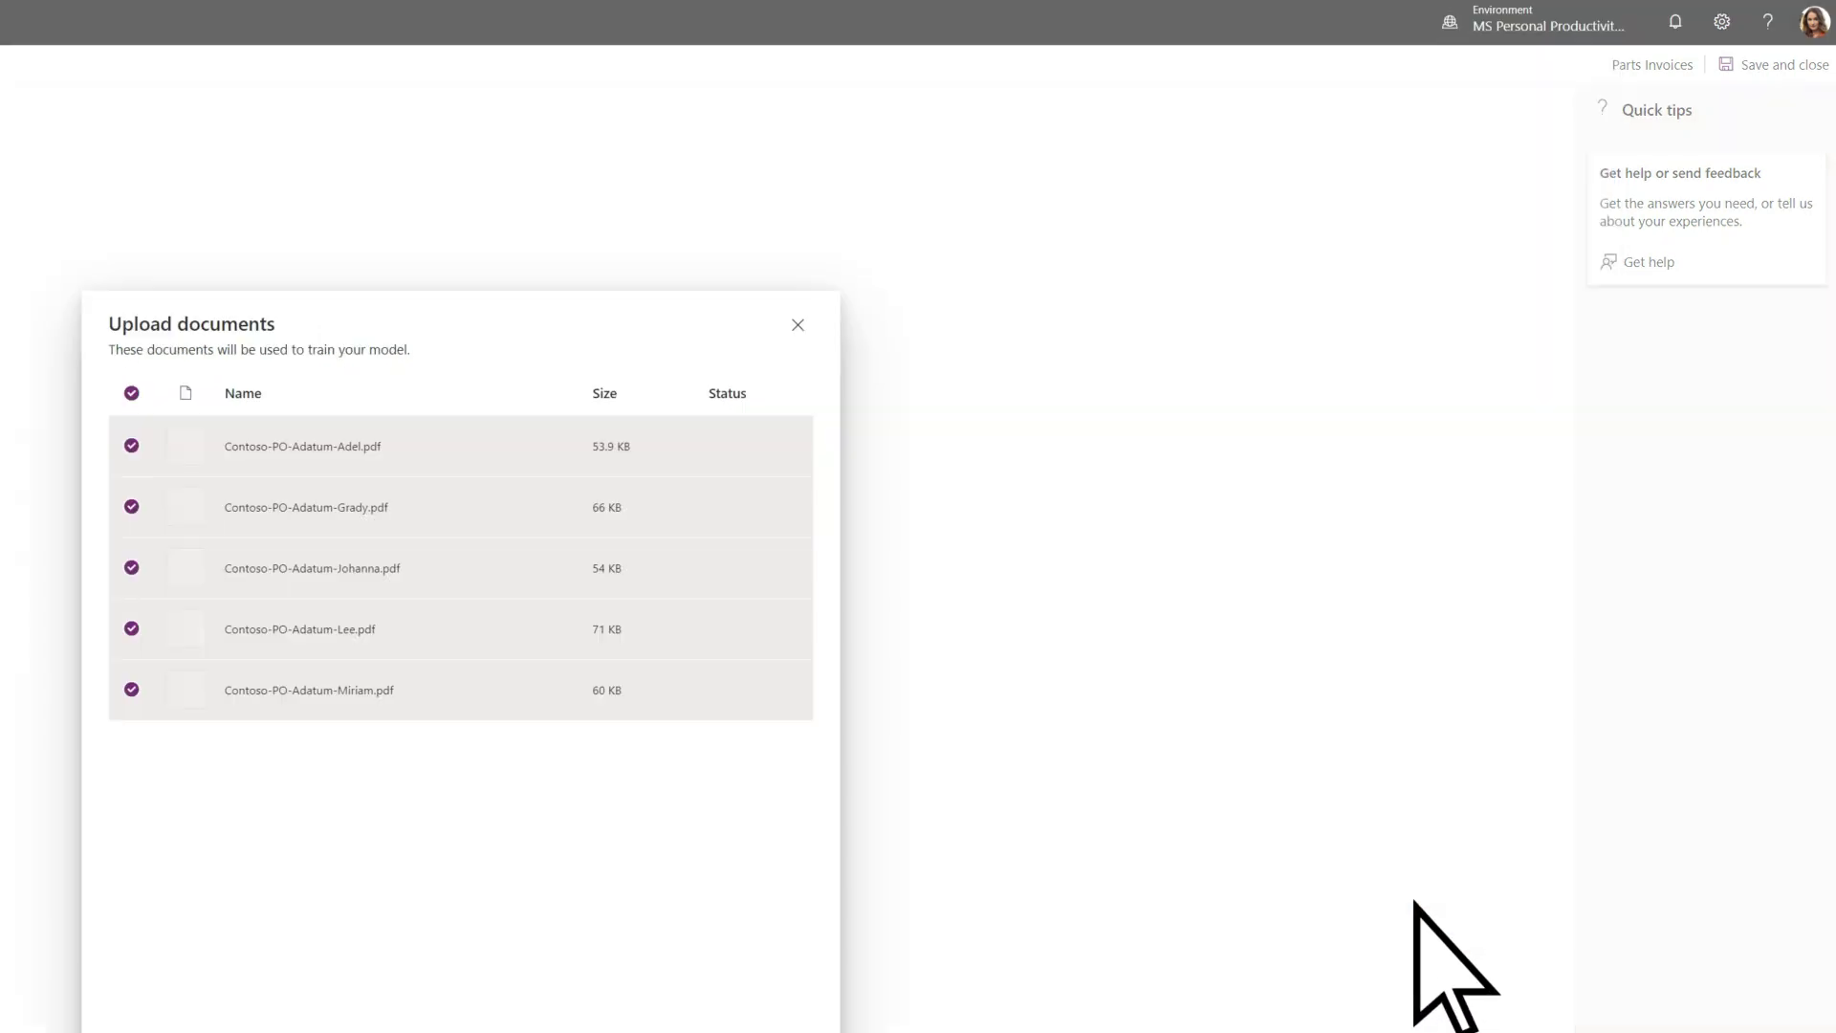
click(709, 880)
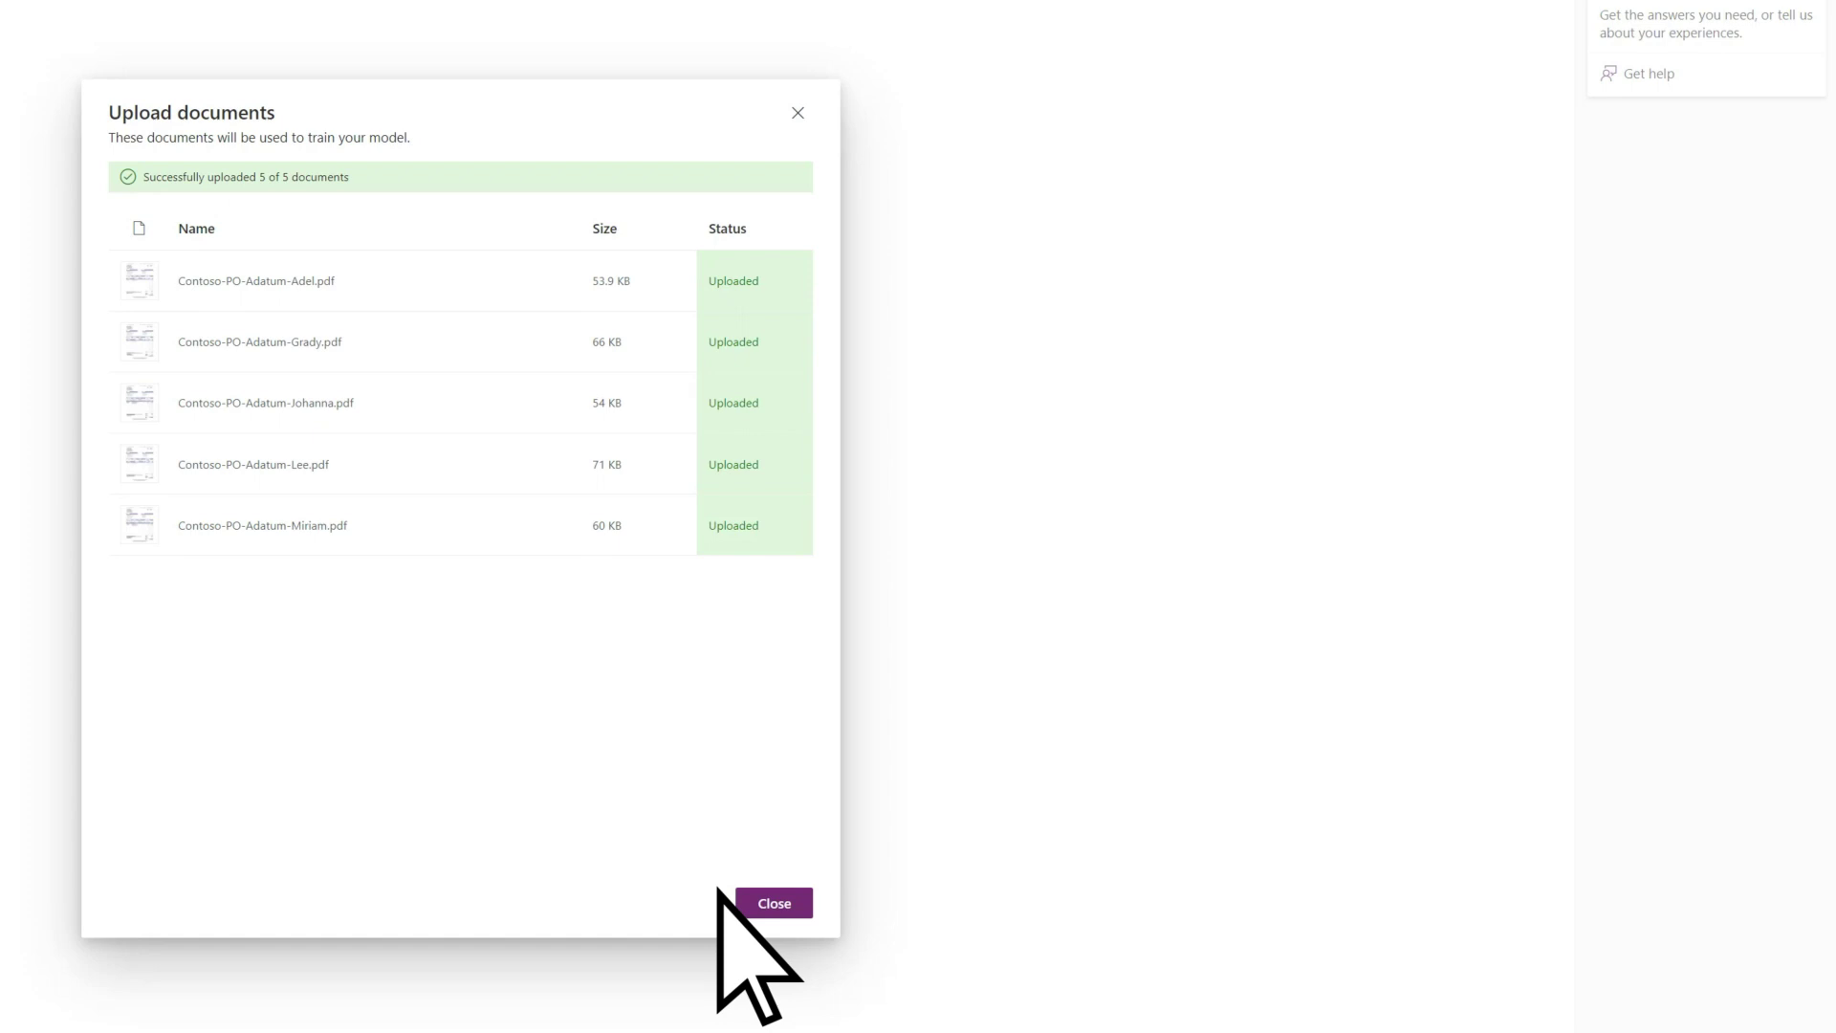
click(750, 904)
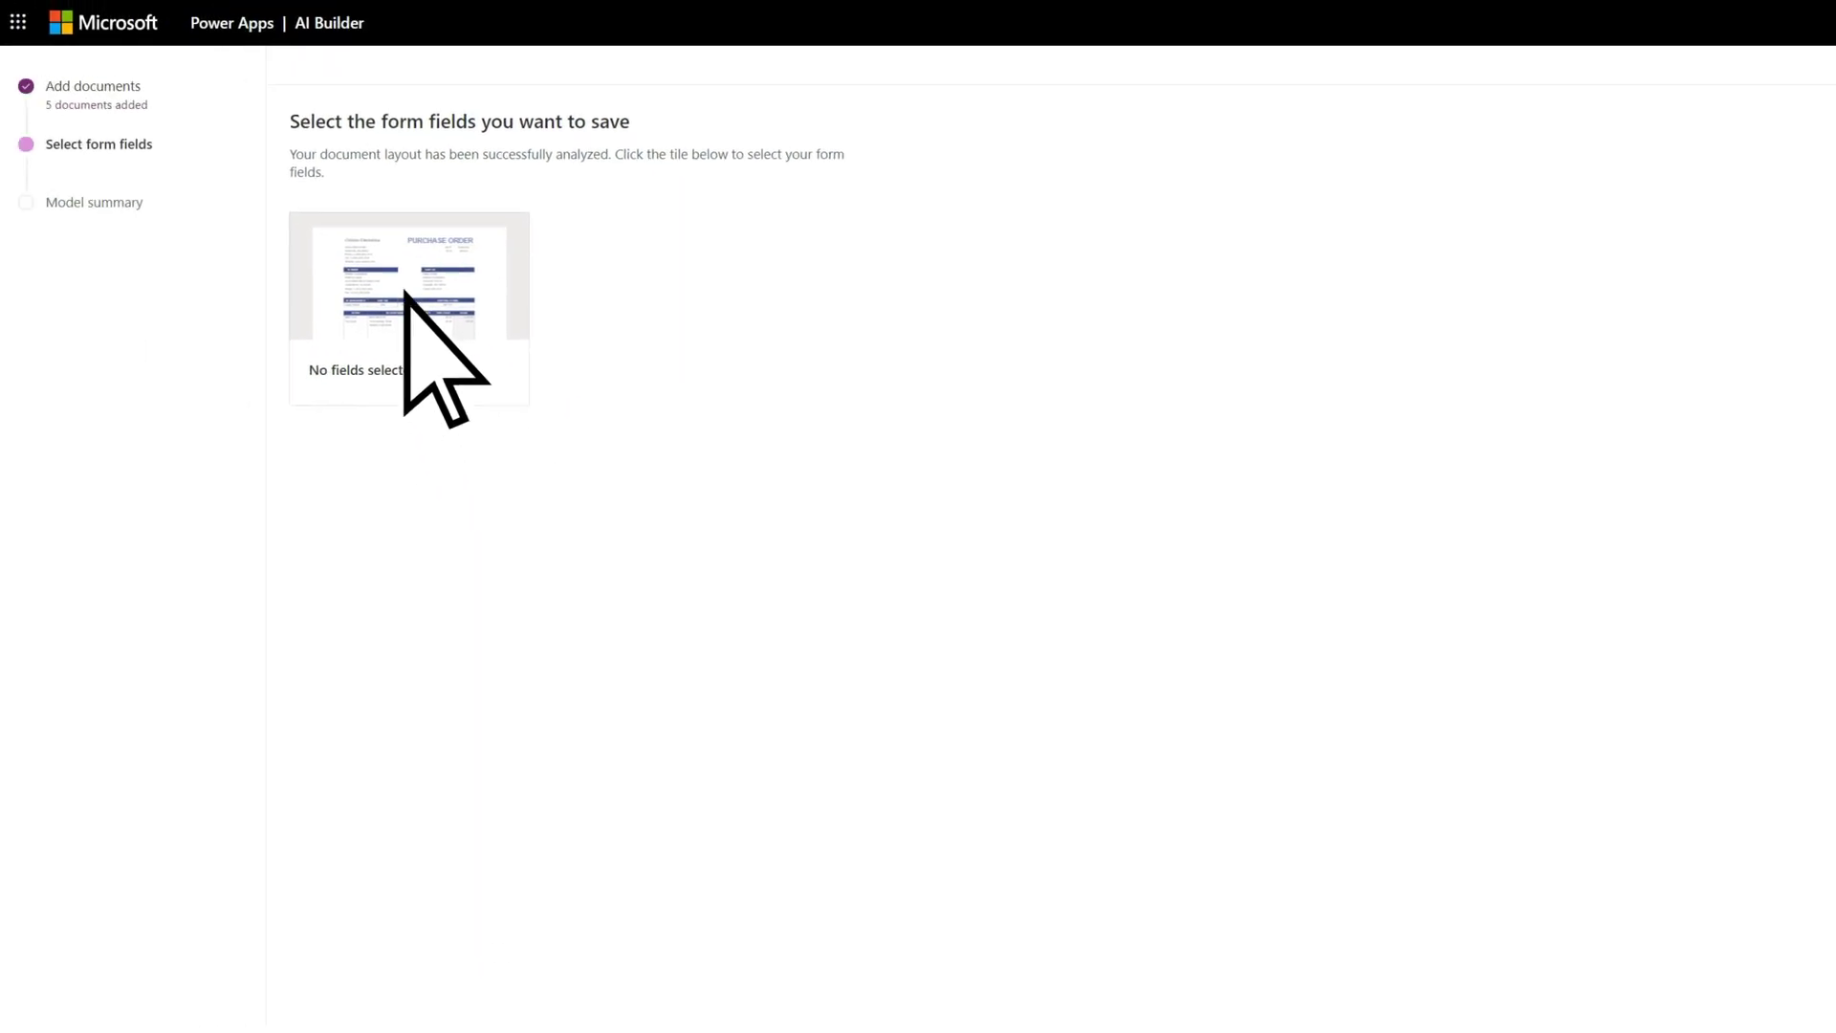
Tag the company phone number as Phone, the order date as Date, and the $2,657.21 grand total as Total.
click(407, 295)
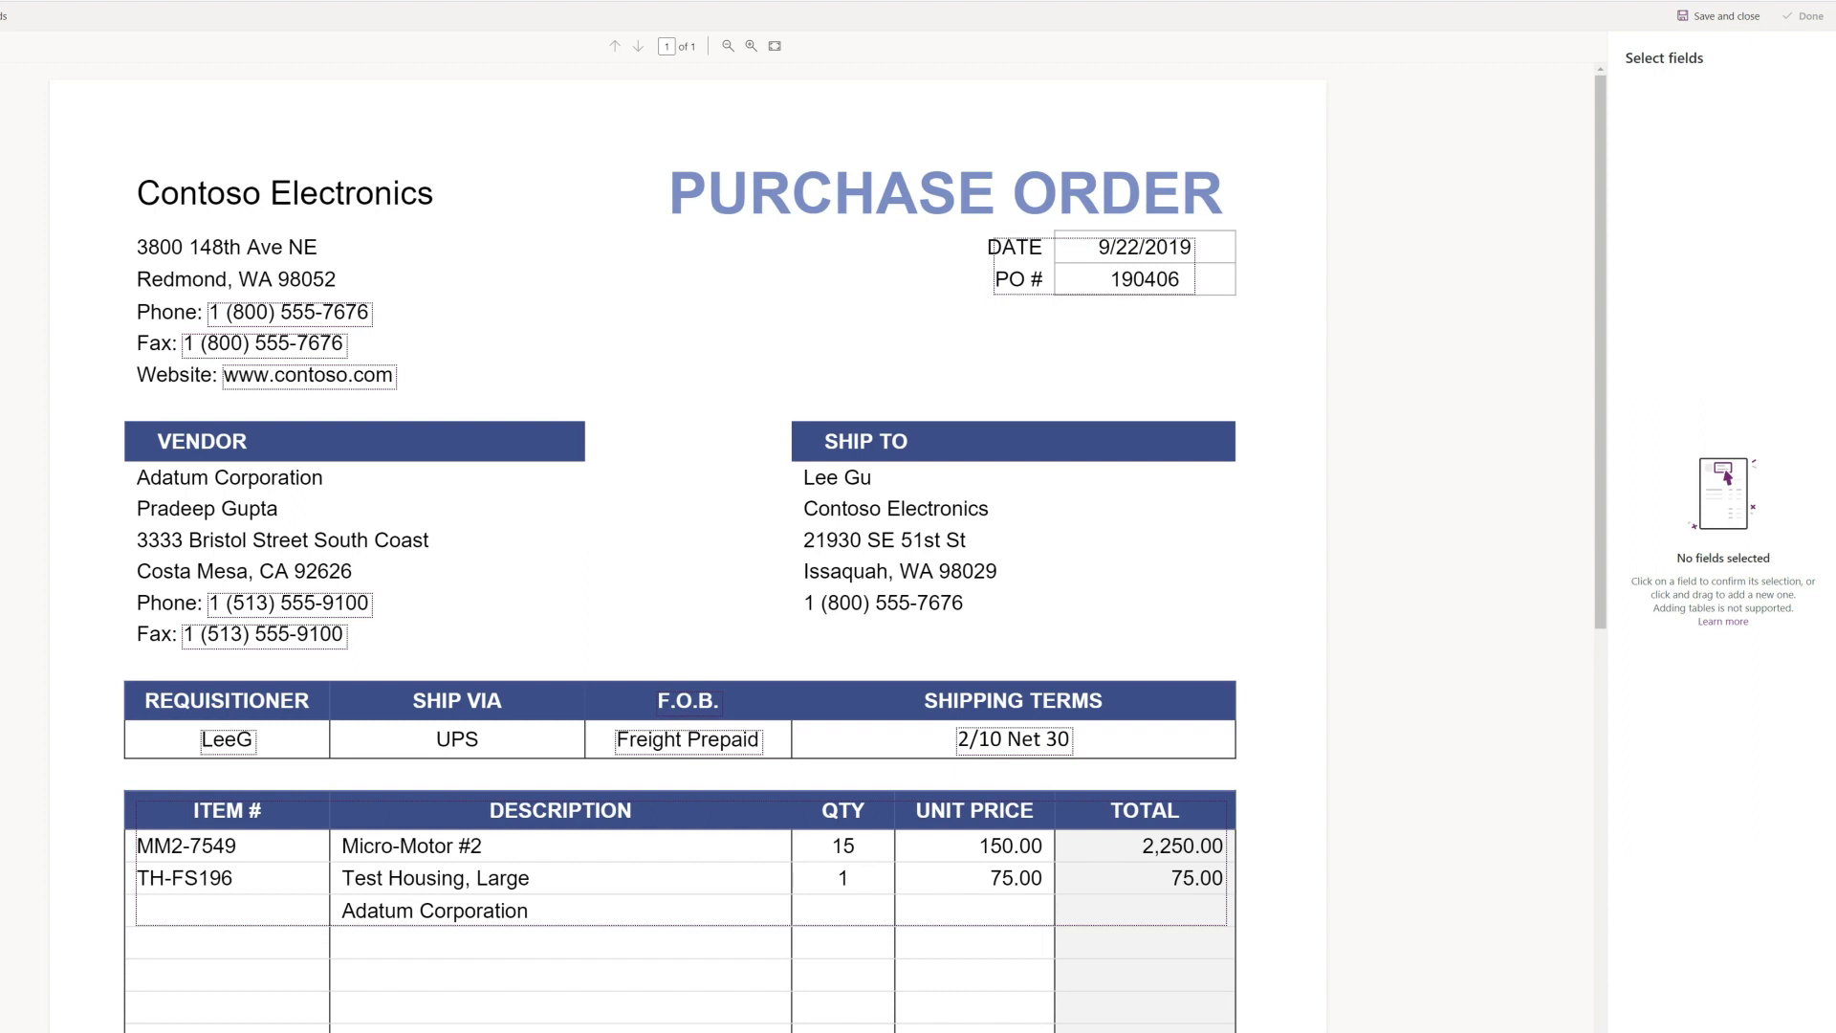
click(291, 316)
click(409, 374)
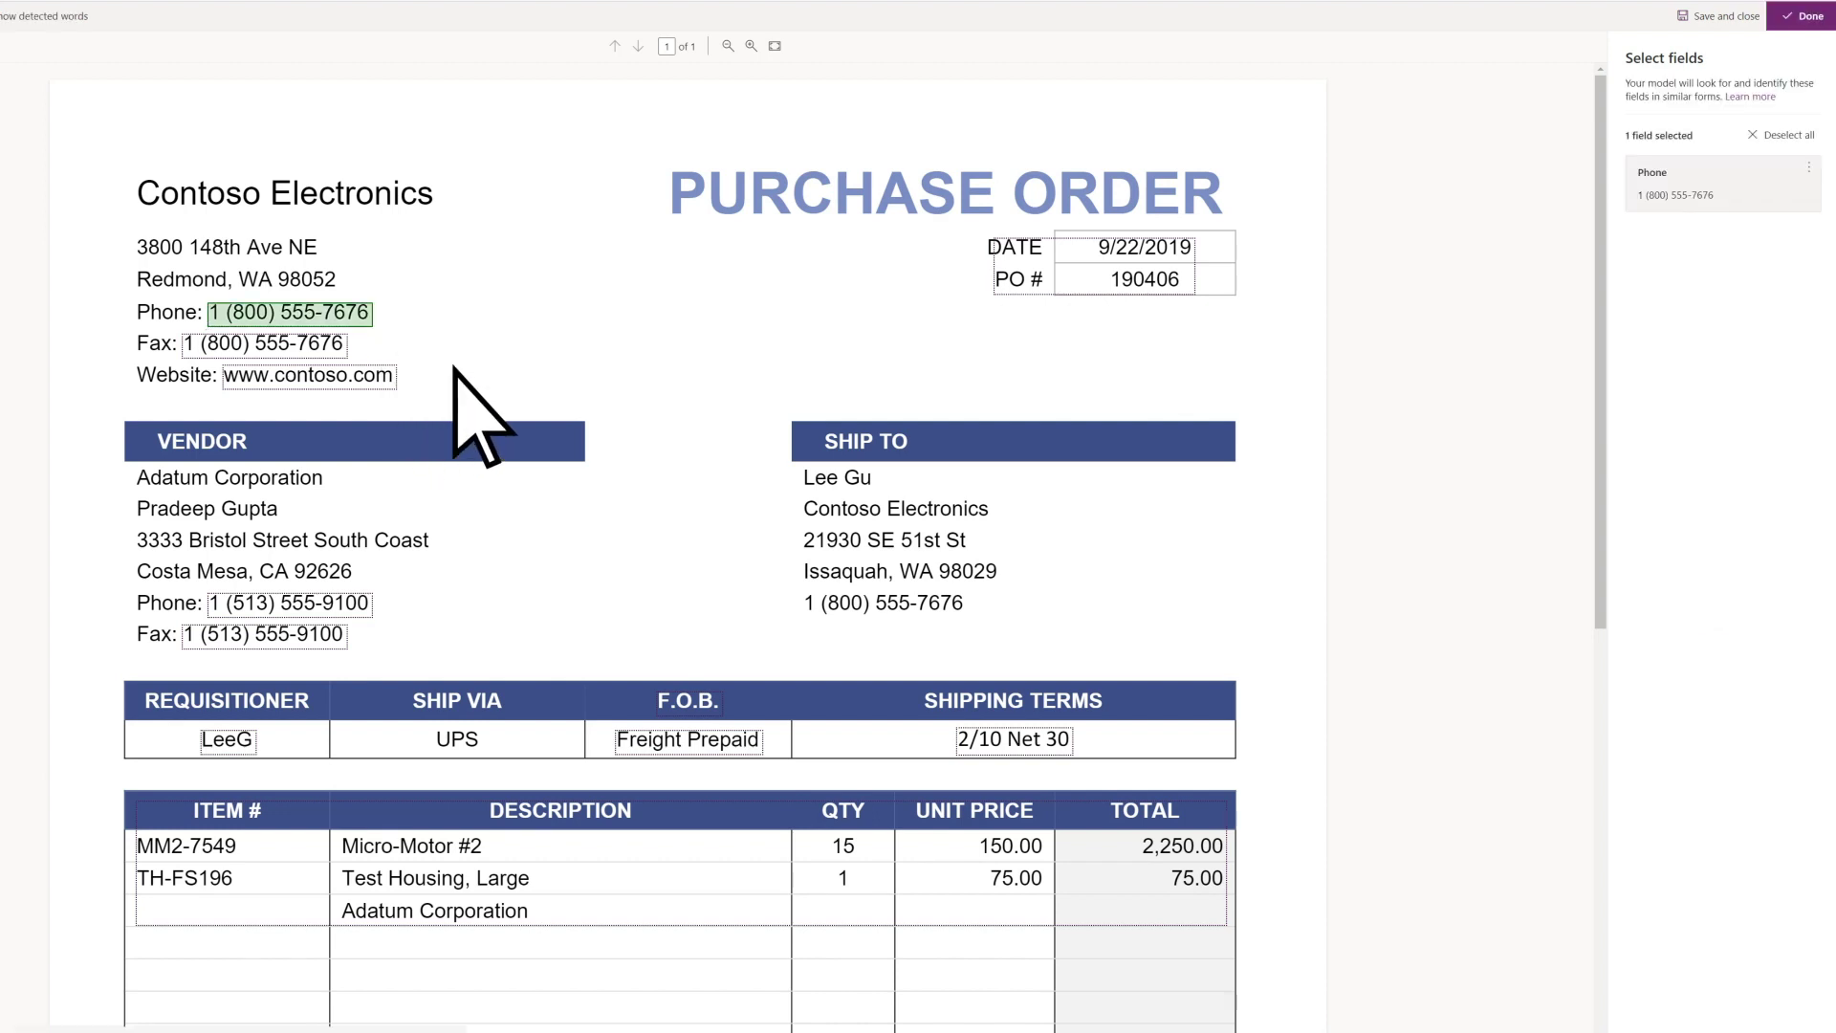
drag(1078, 238, 1210, 275)
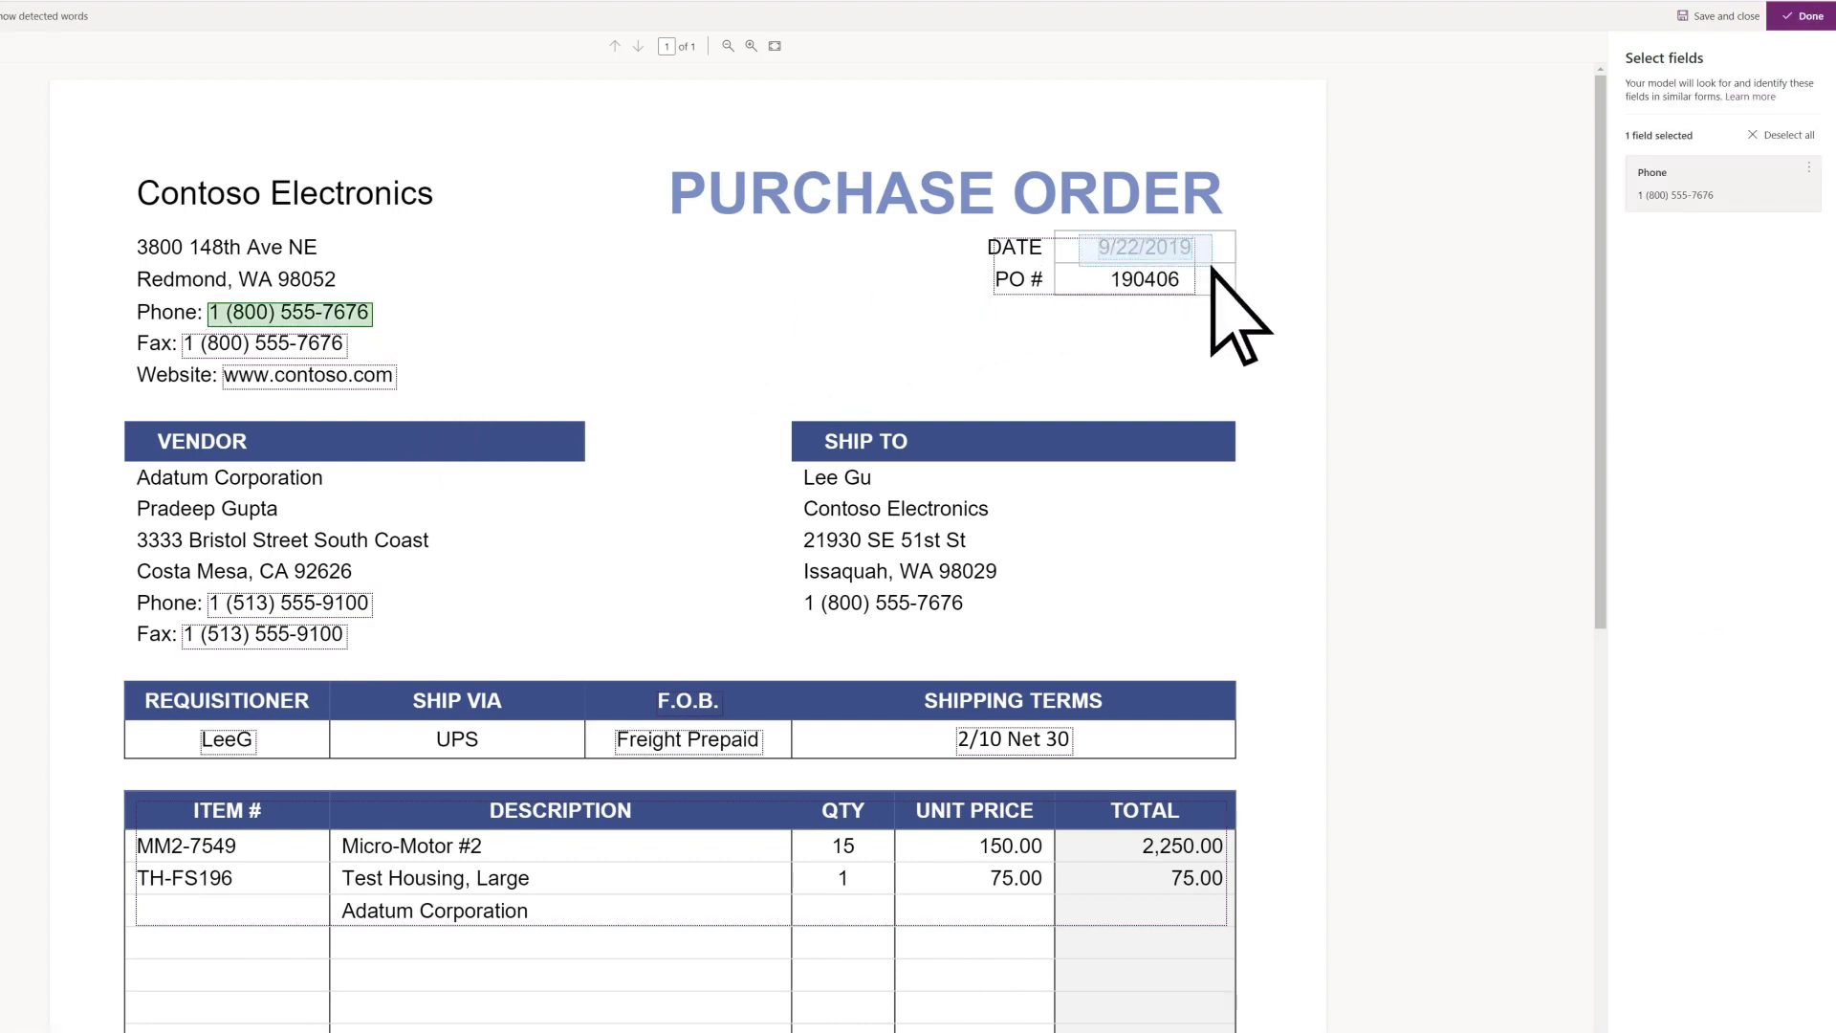
text(Date)
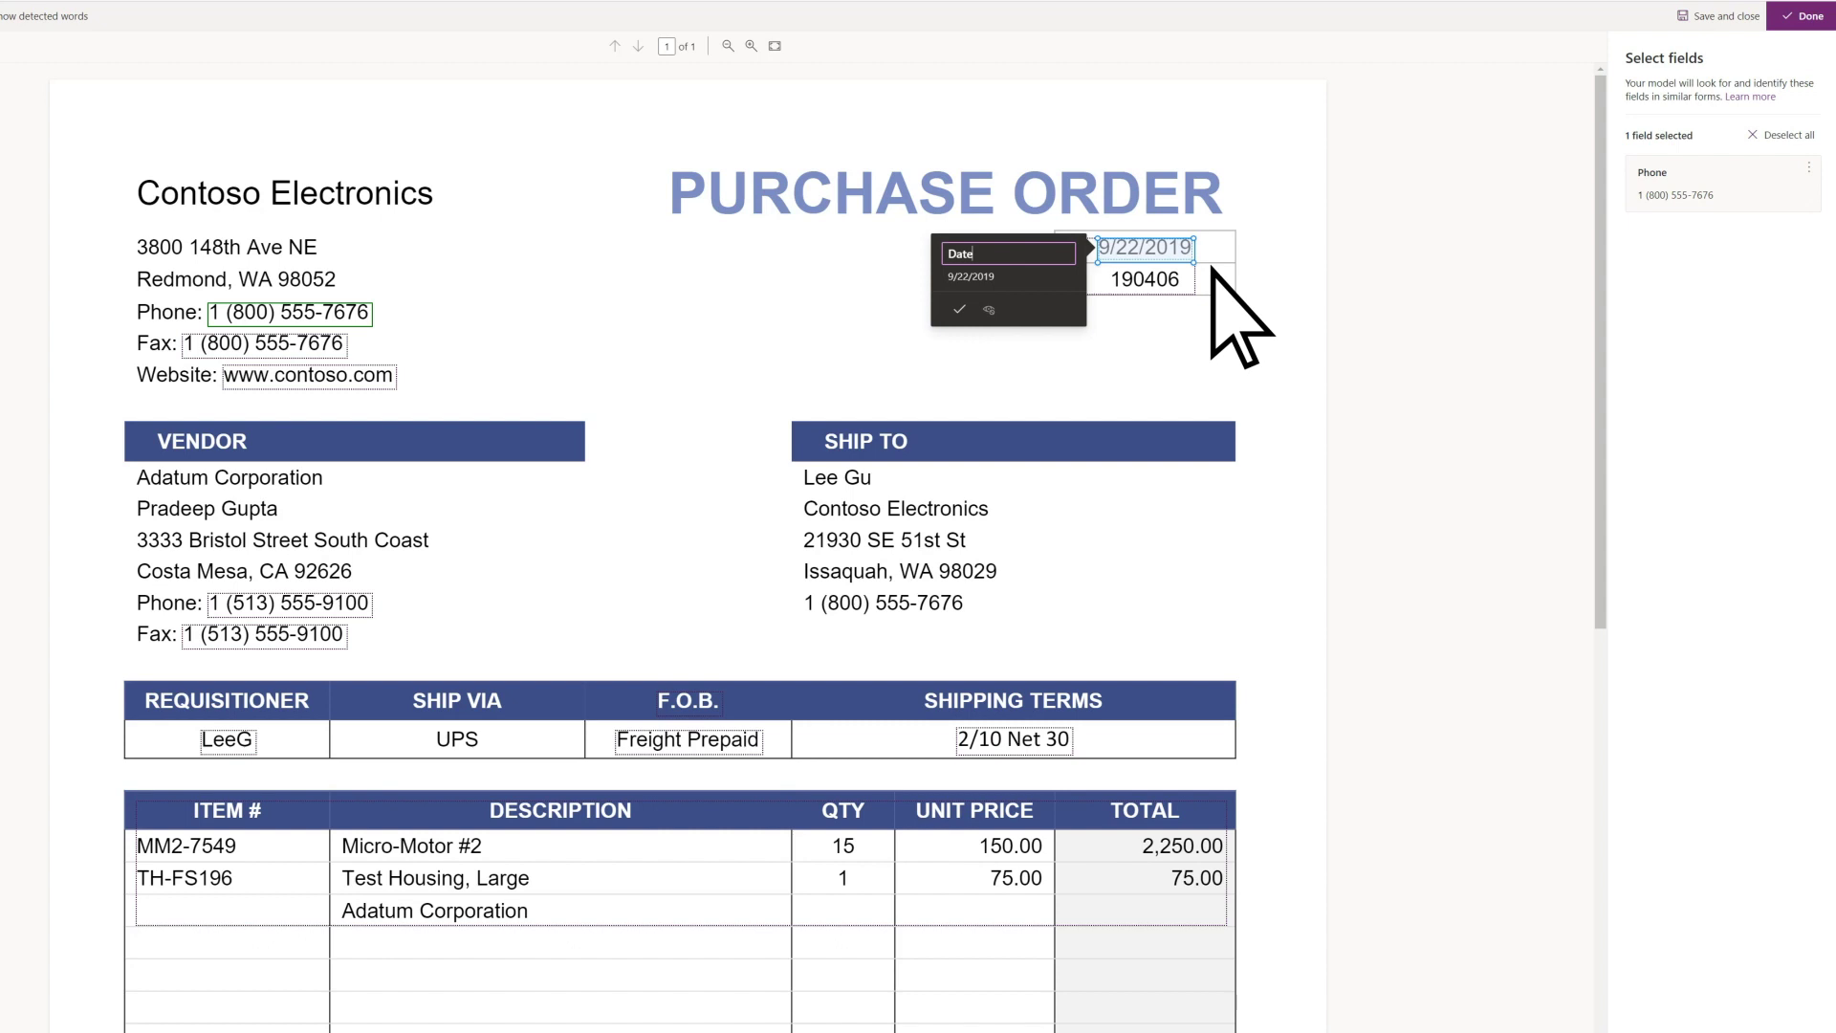
click(960, 310)
scroll(959, 310, down, 8)
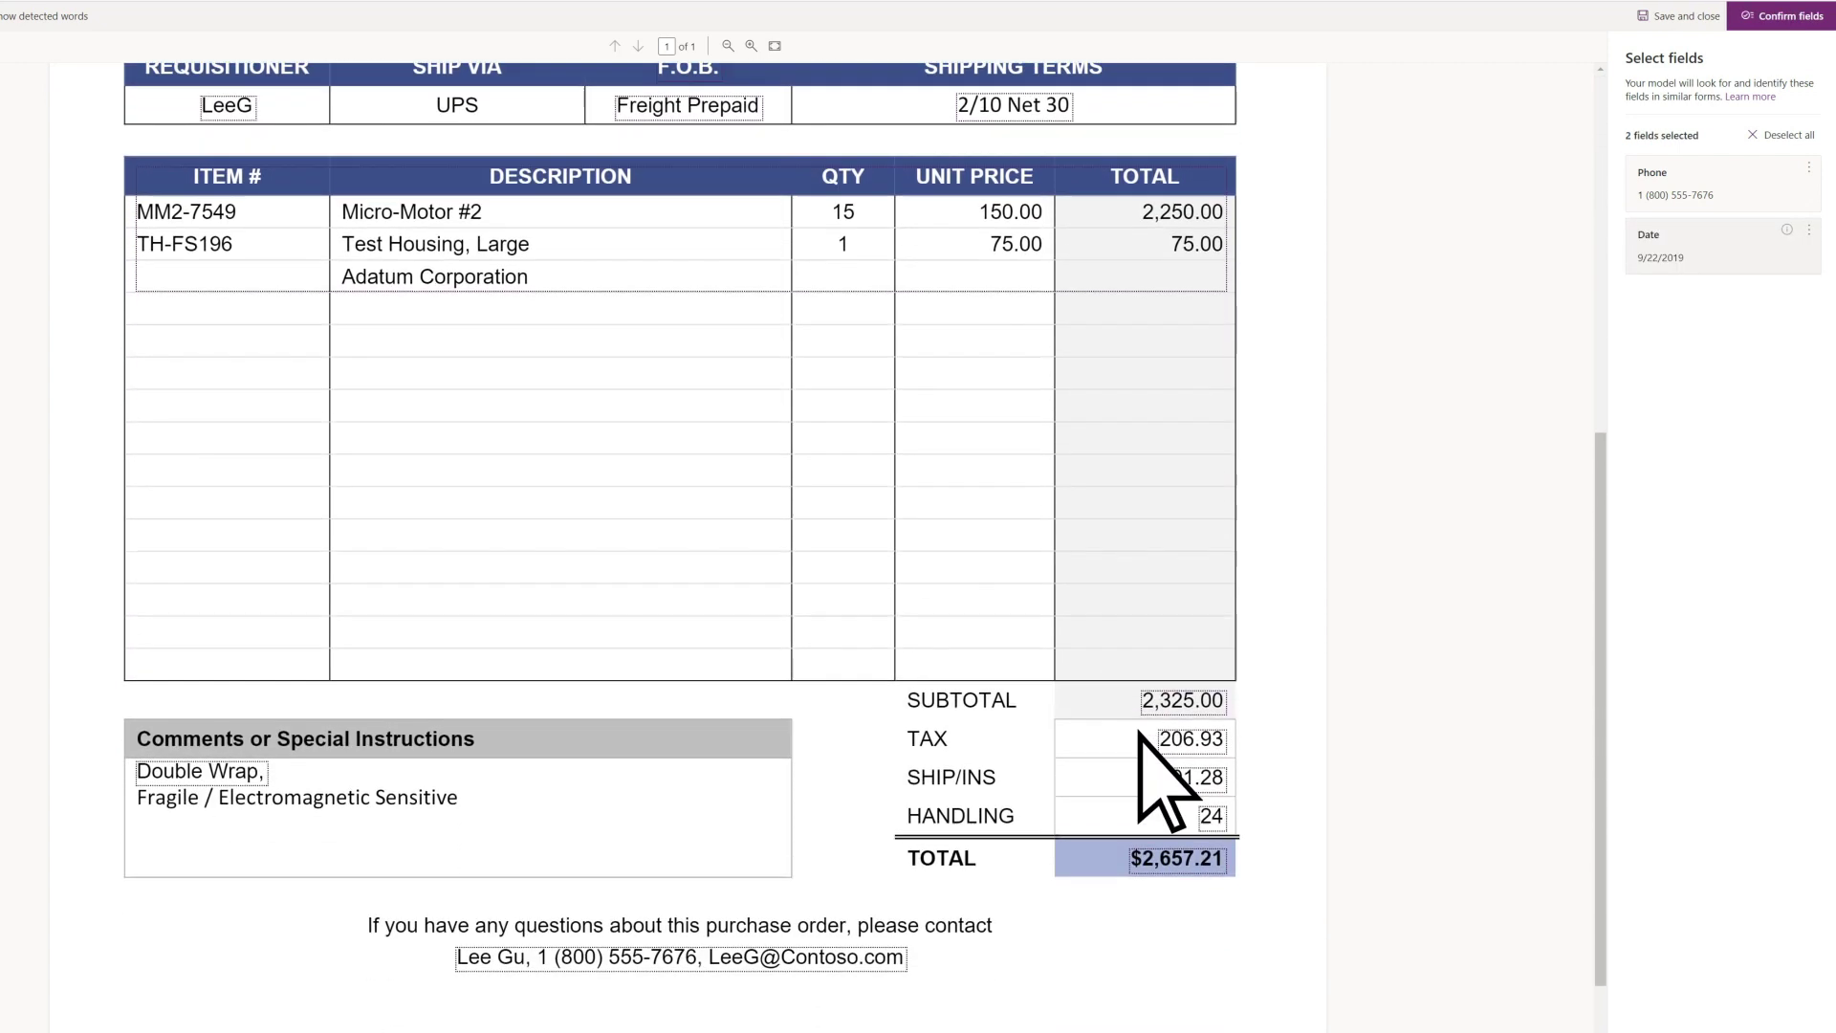
click(1174, 780)
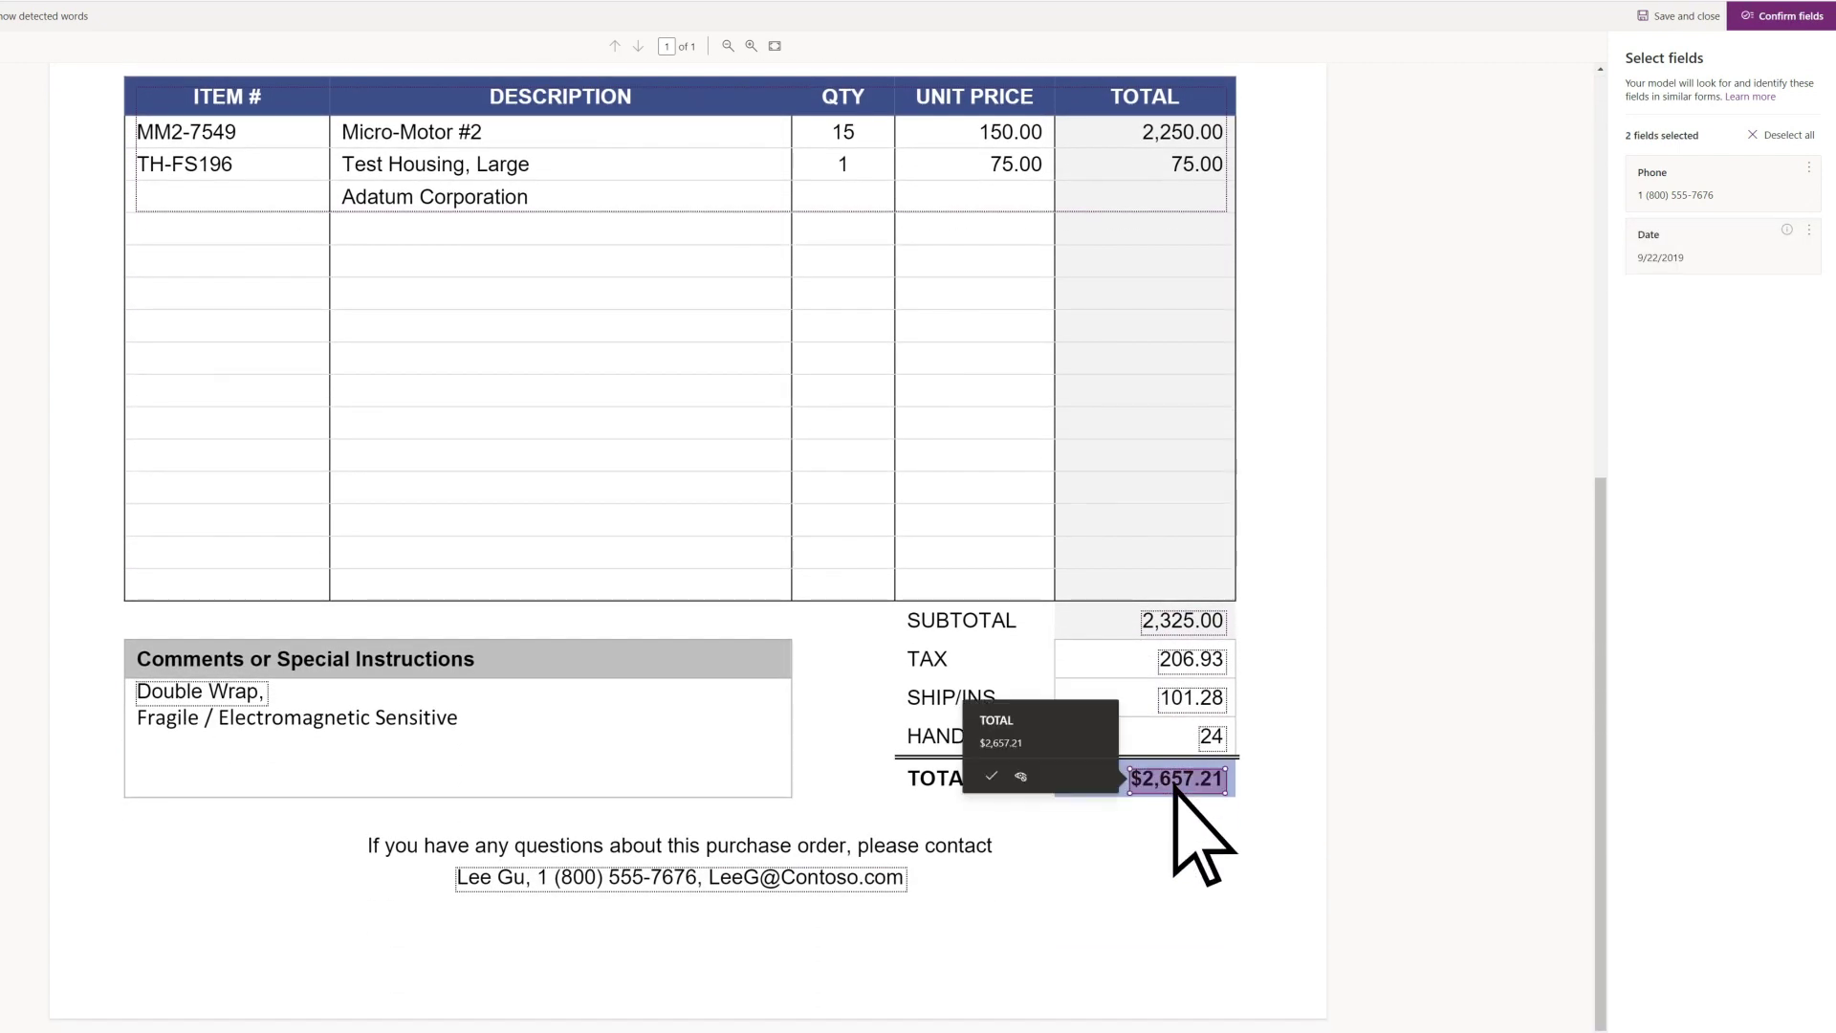
click(1031, 724)
text(Total)
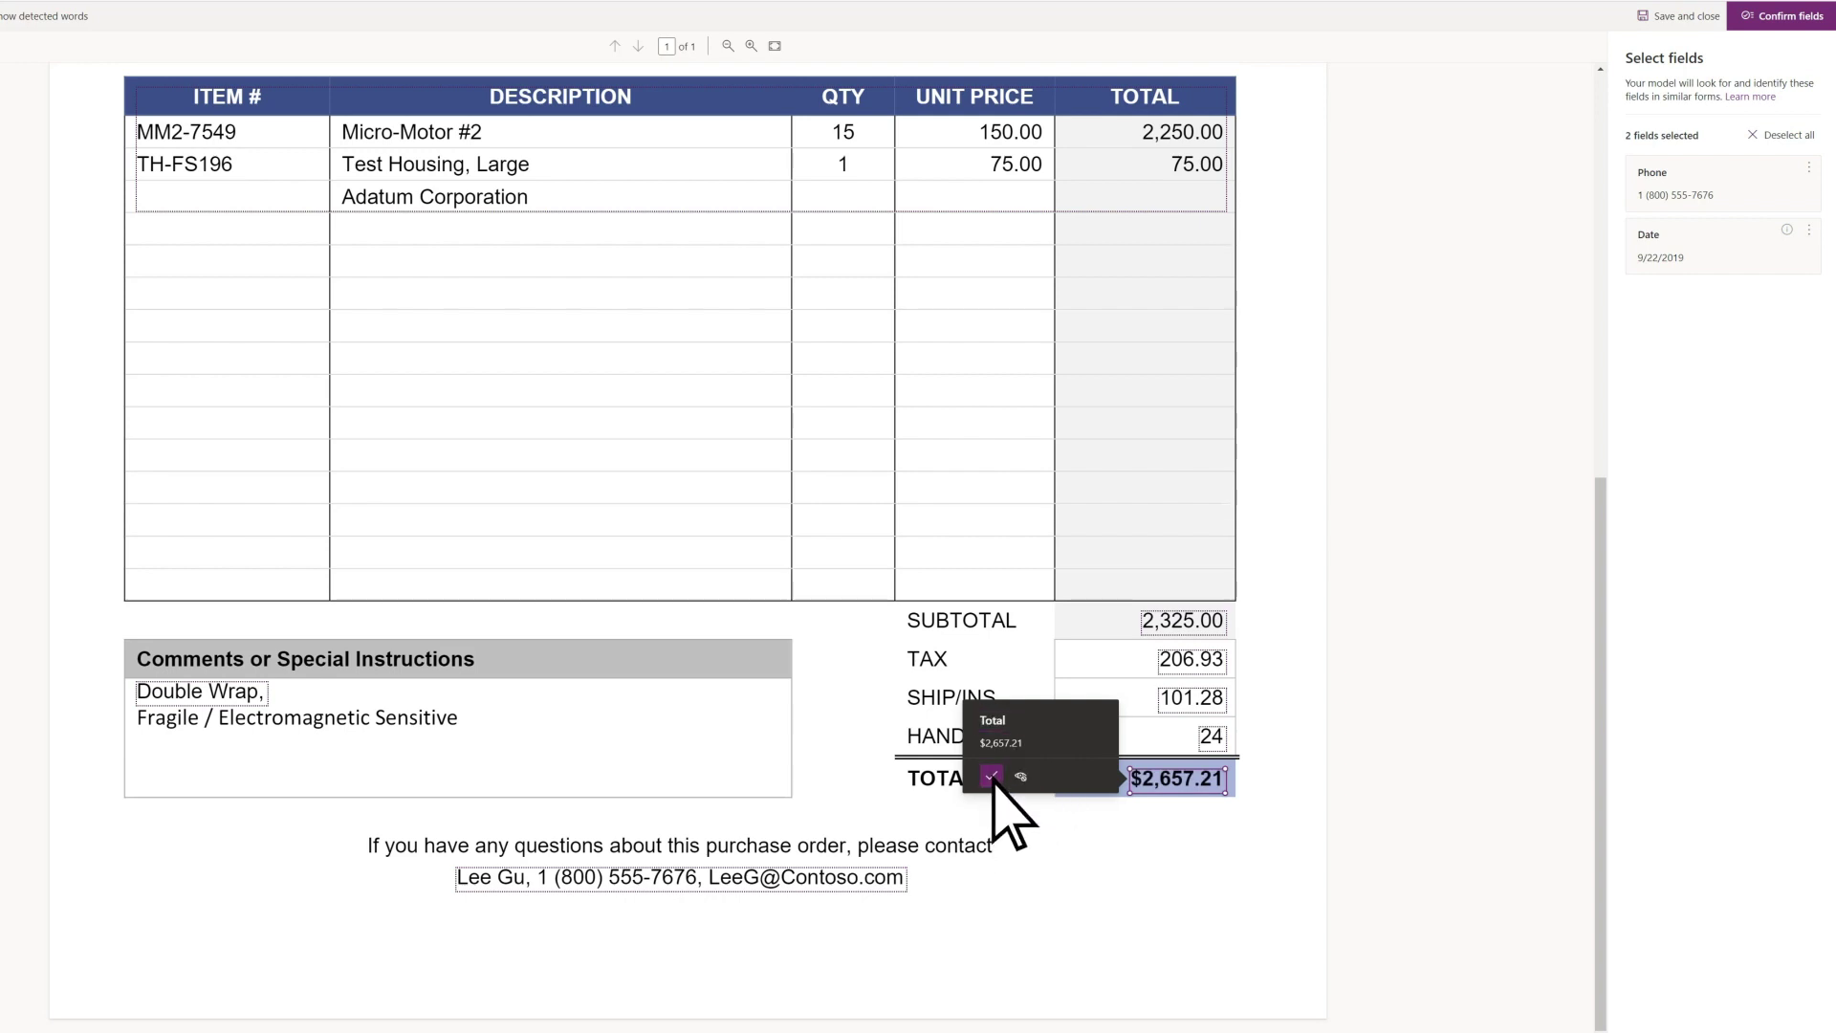
click(991, 776)
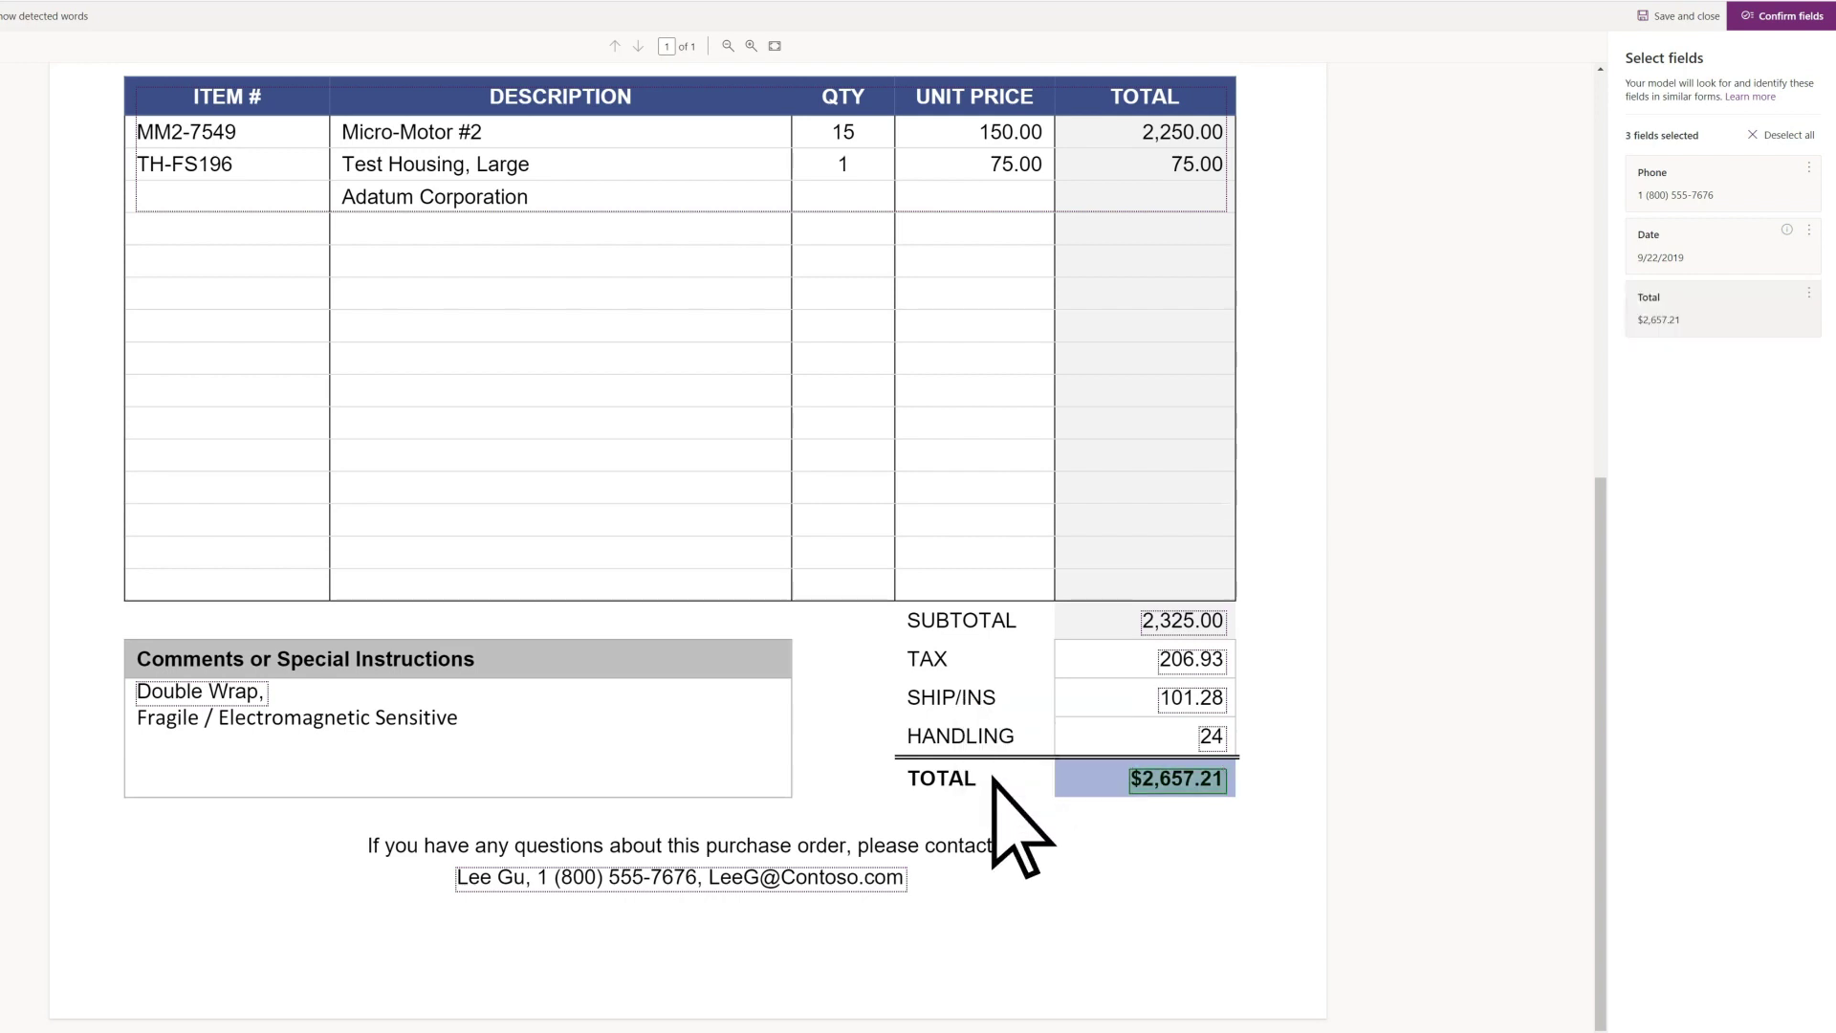
Confirm fields, marking the dates 8/29/2019 and 8/1/2019 as Date on the second and third samples.
click(1750, 17)
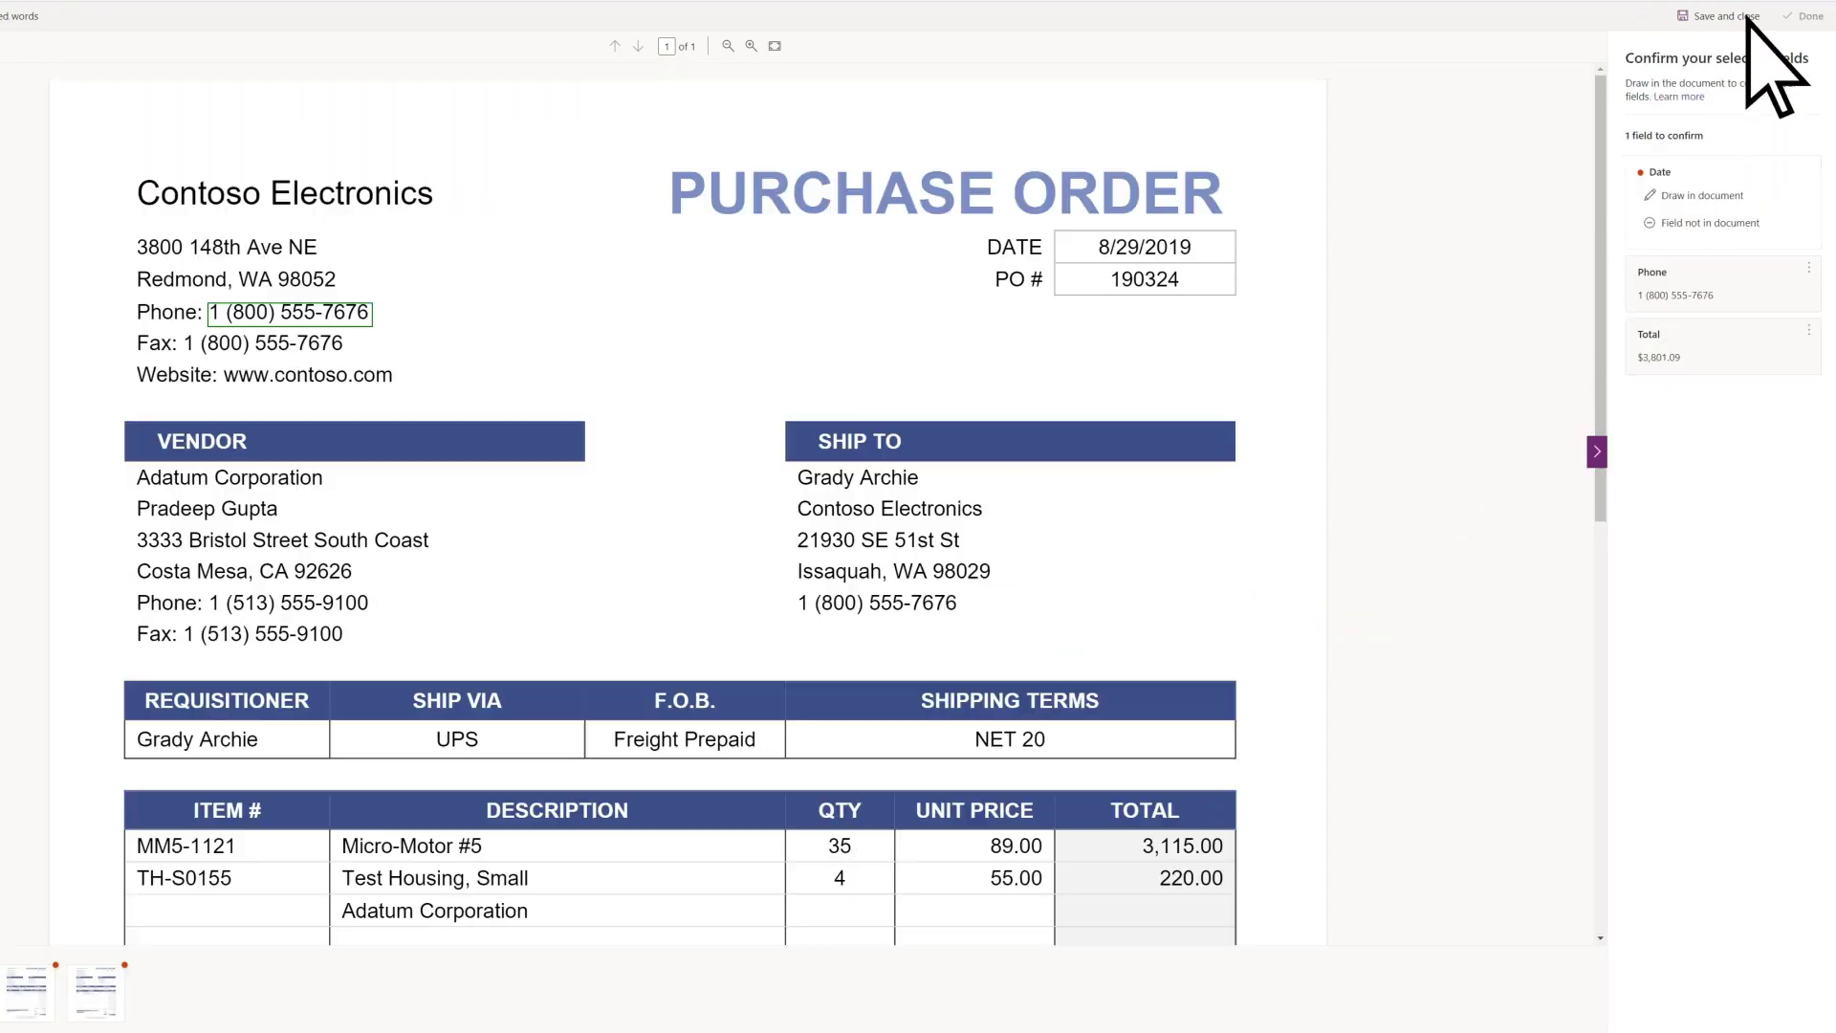
click(1648, 196)
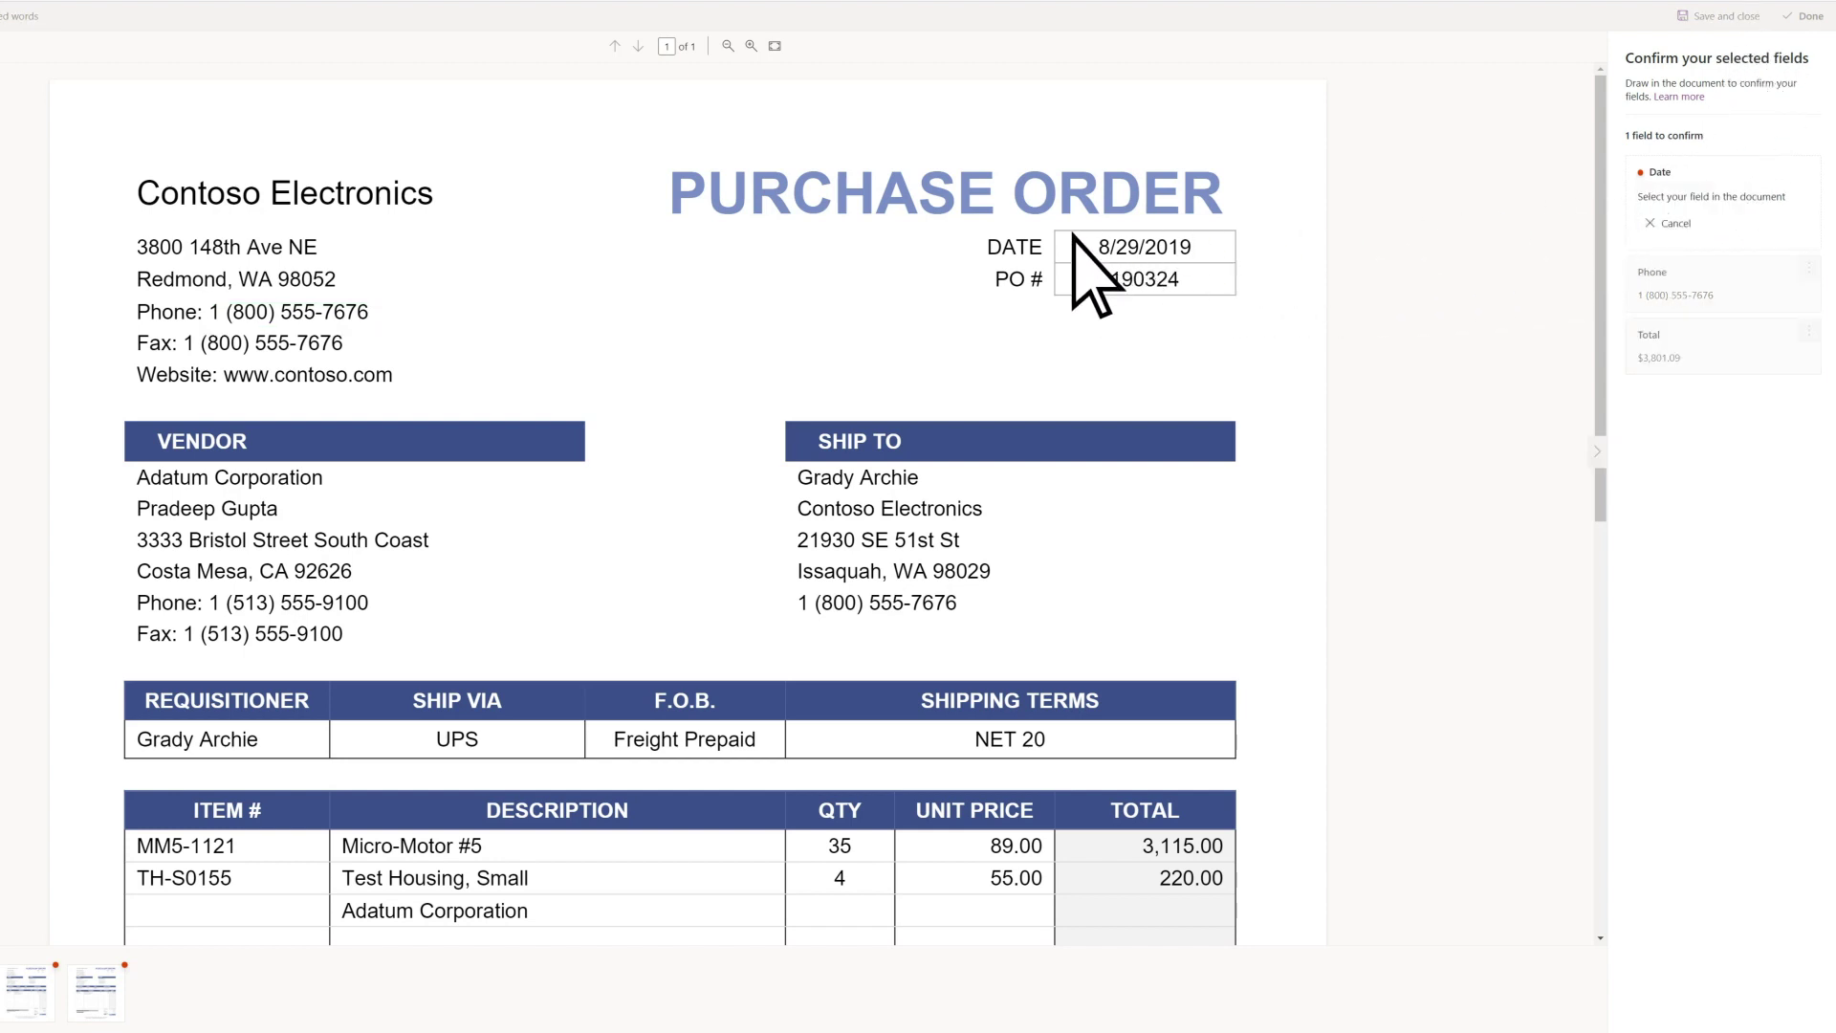
drag(1072, 233, 1205, 257)
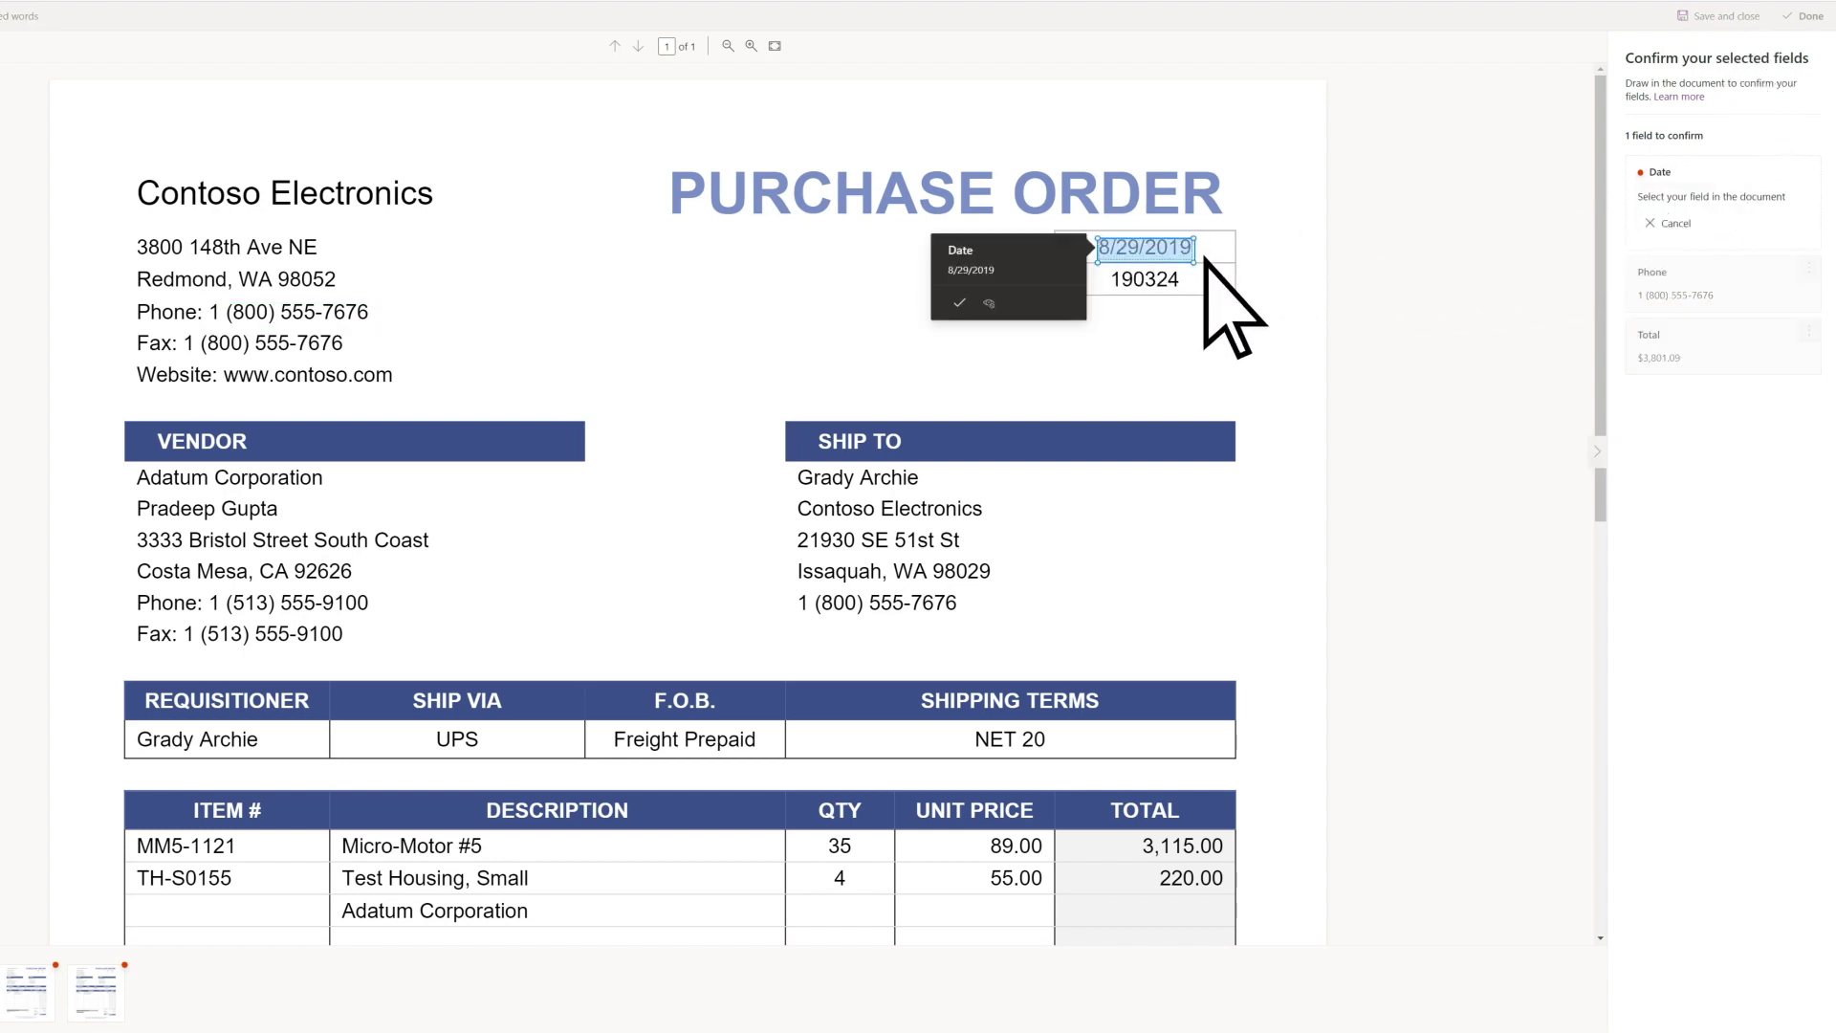
click(959, 303)
click(101, 990)
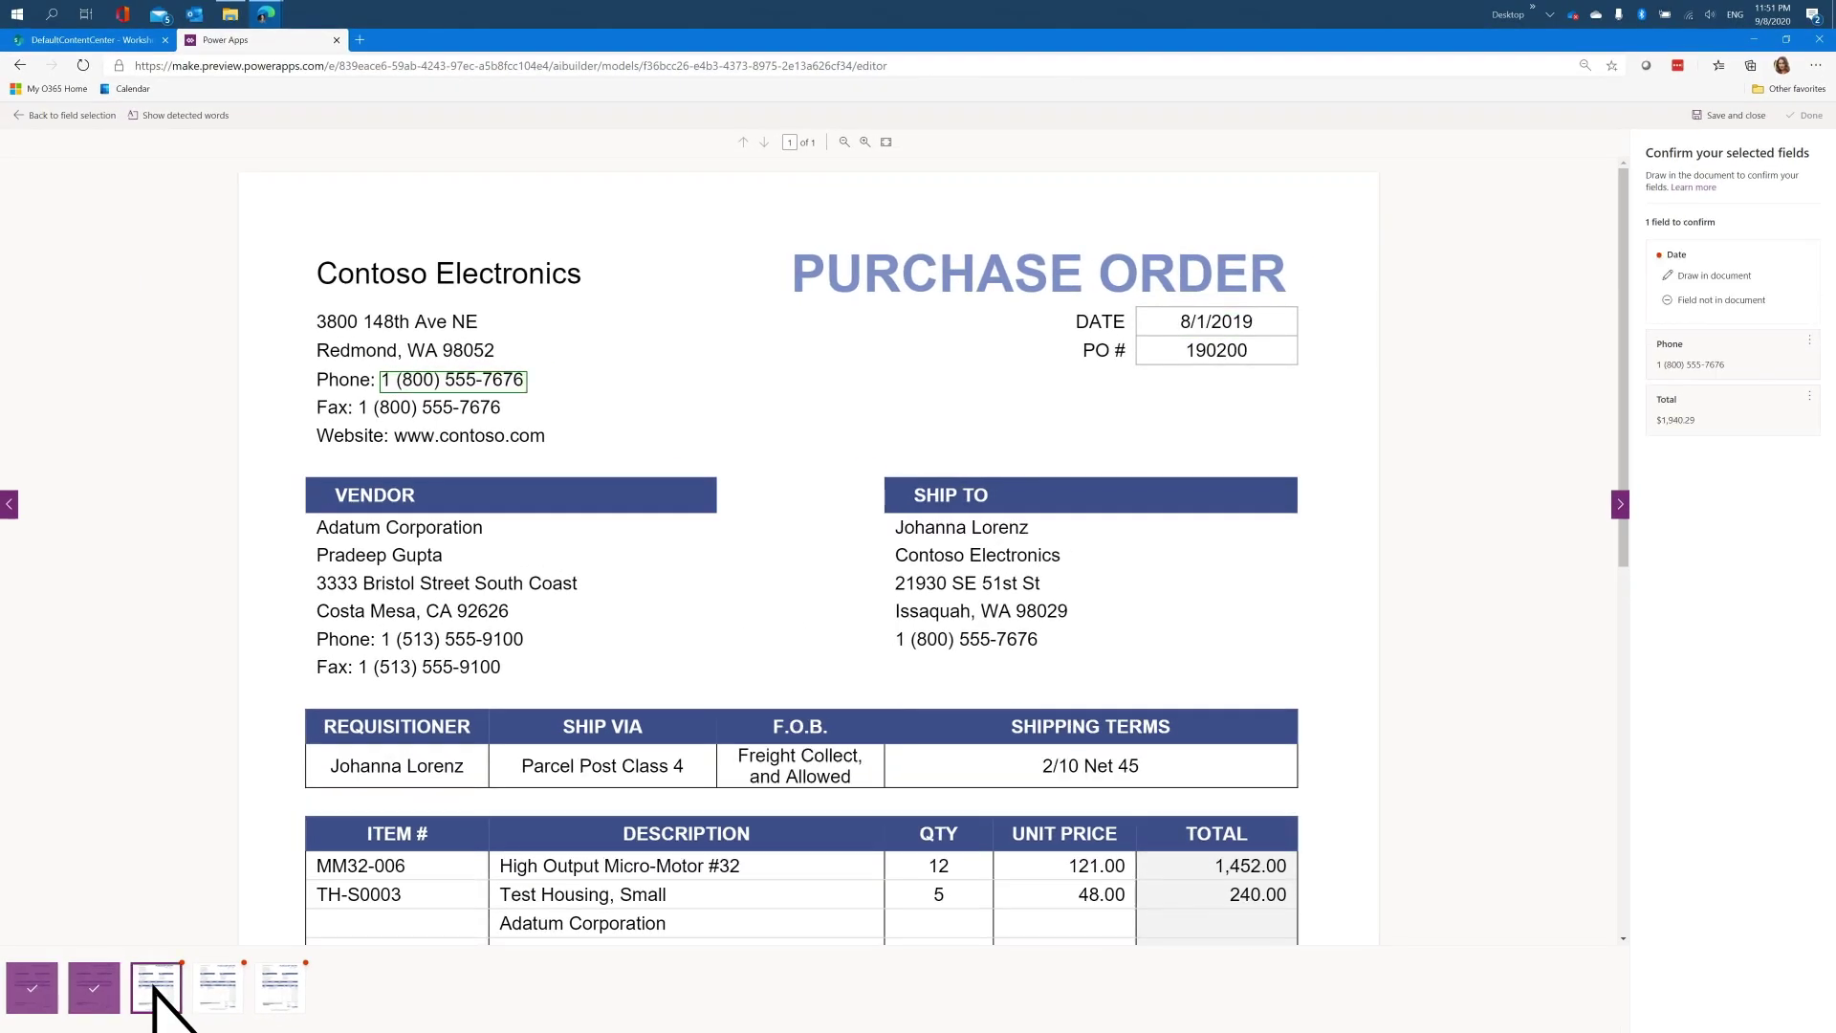
drag(1176, 313, 1262, 361)
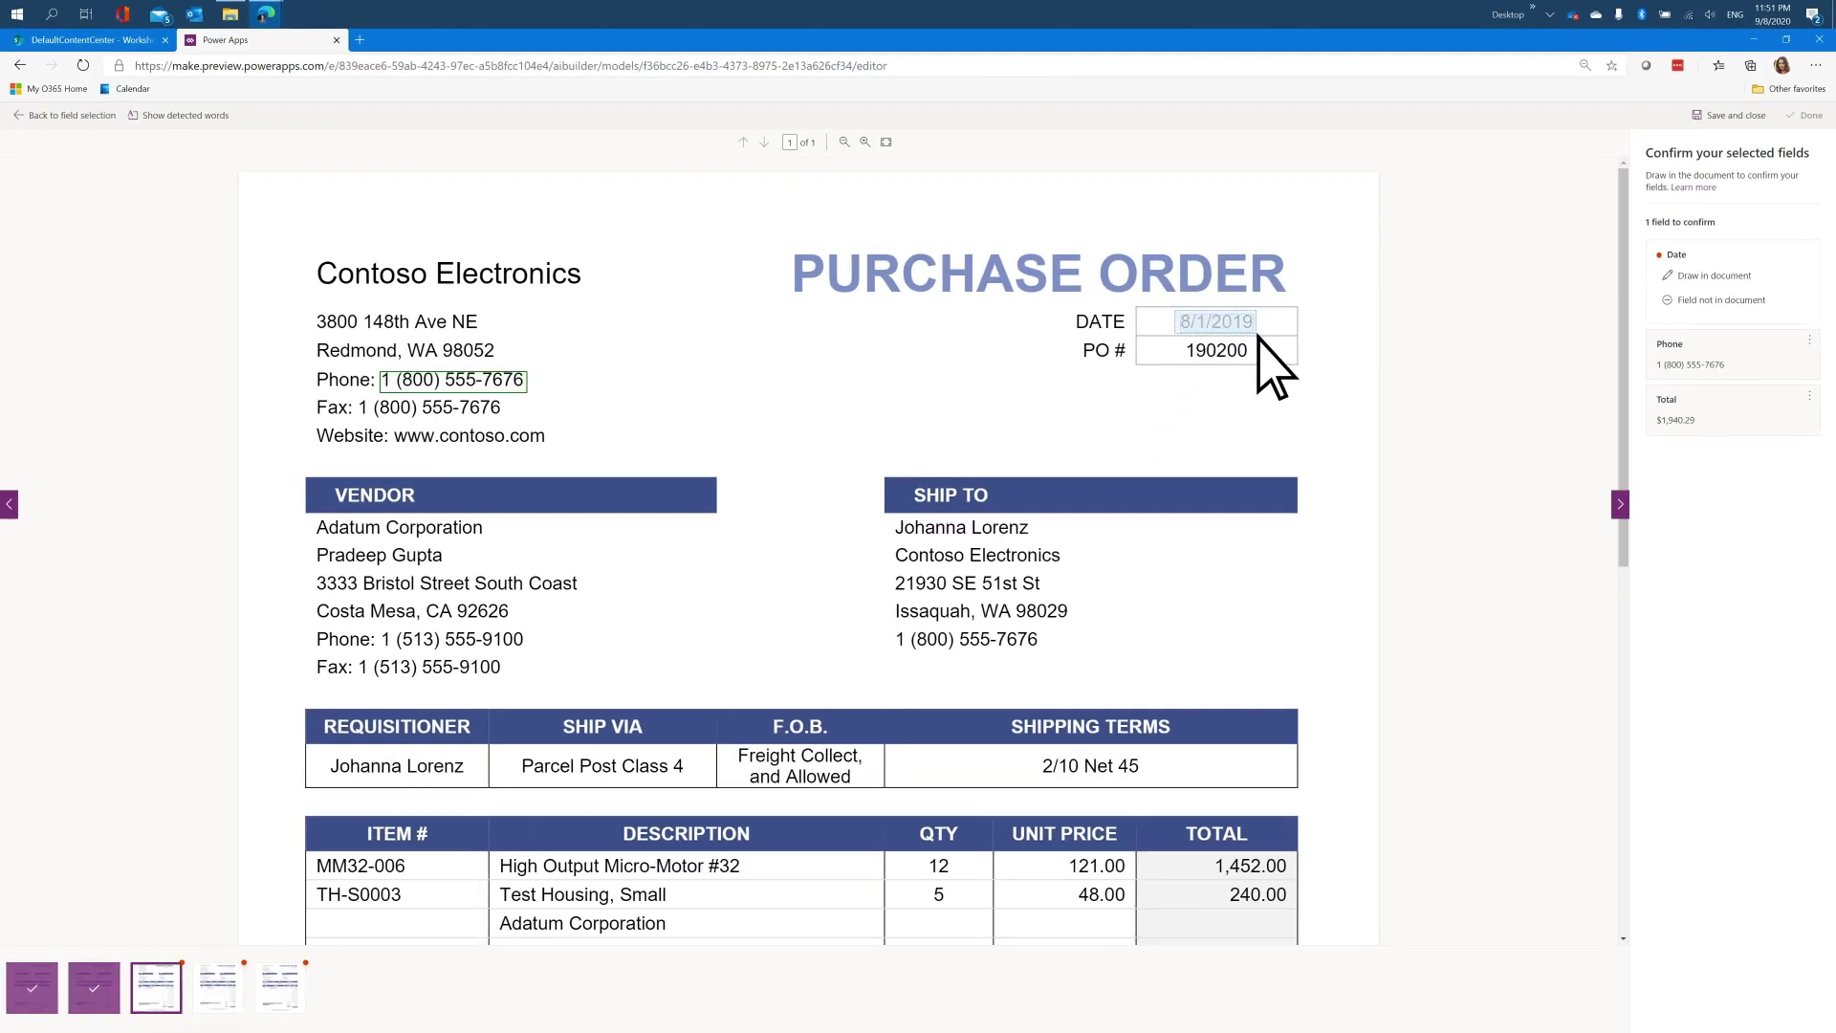
click(1081, 407)
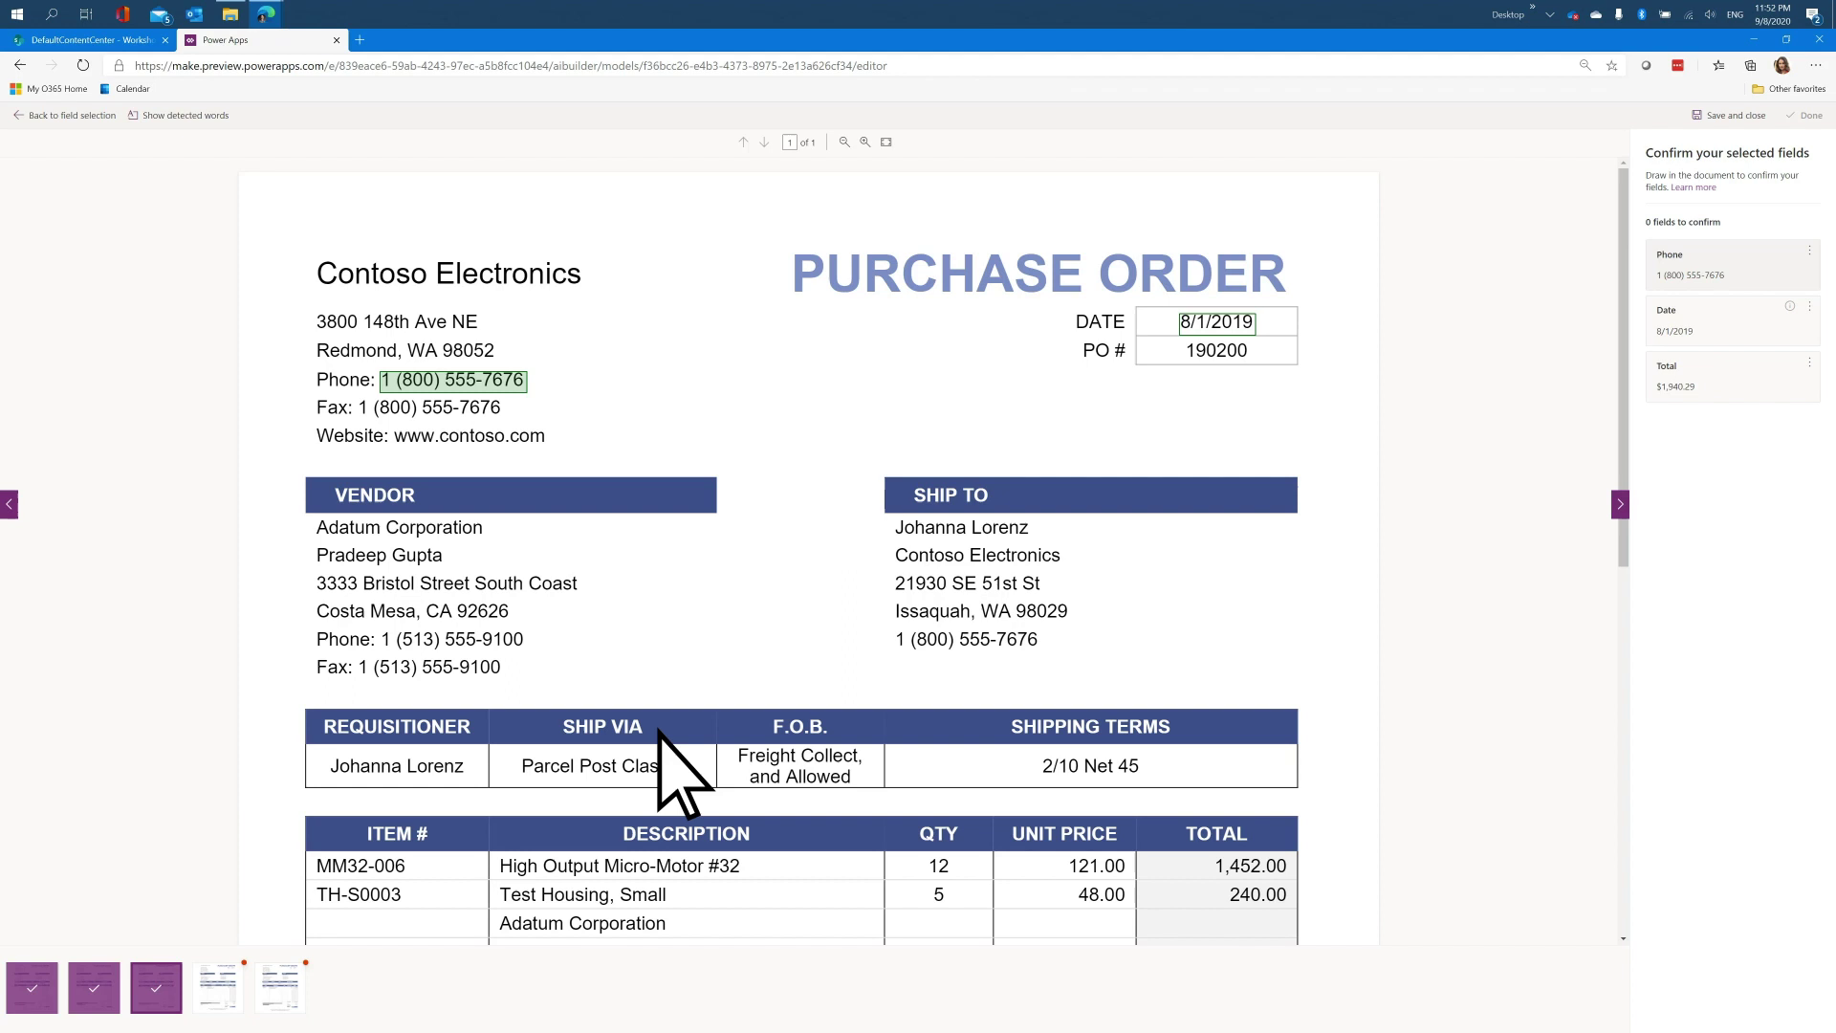
Mark 7/27/2019 and 7/28/2019 as Date on the fourth and fifth samples and finish confirming.
click(219, 986)
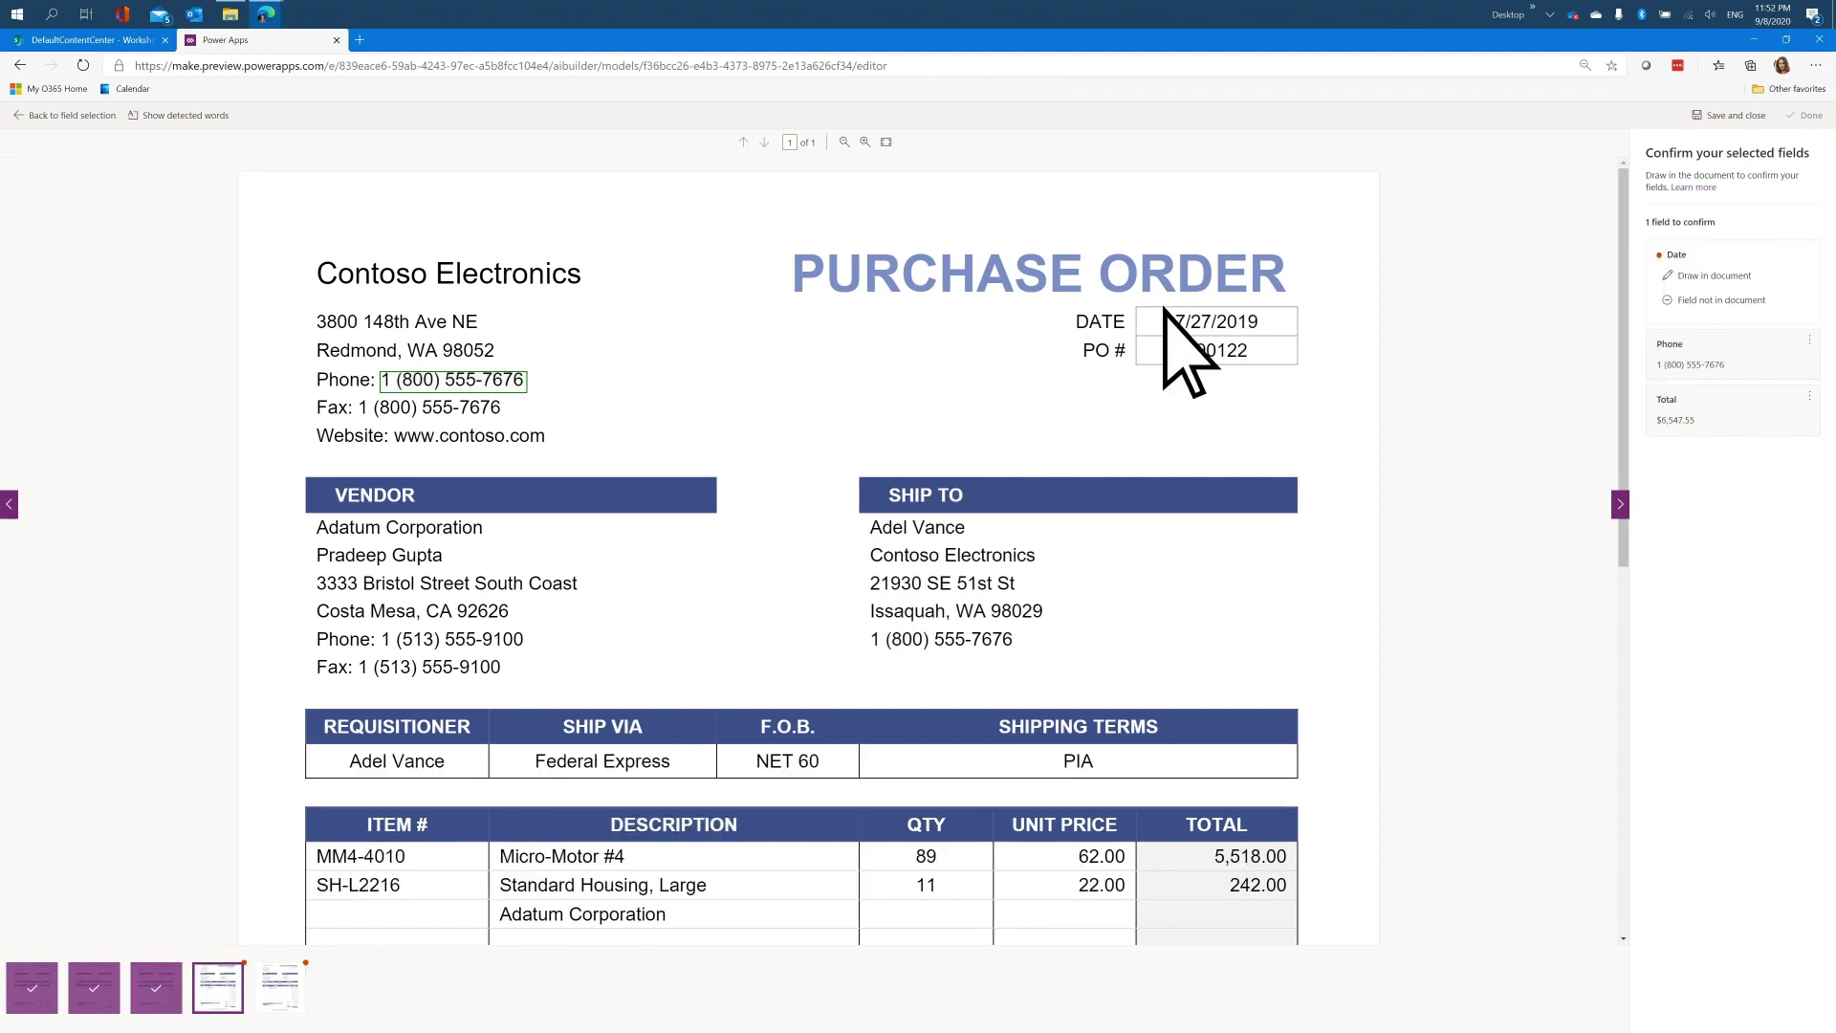
drag(1168, 312, 1252, 341)
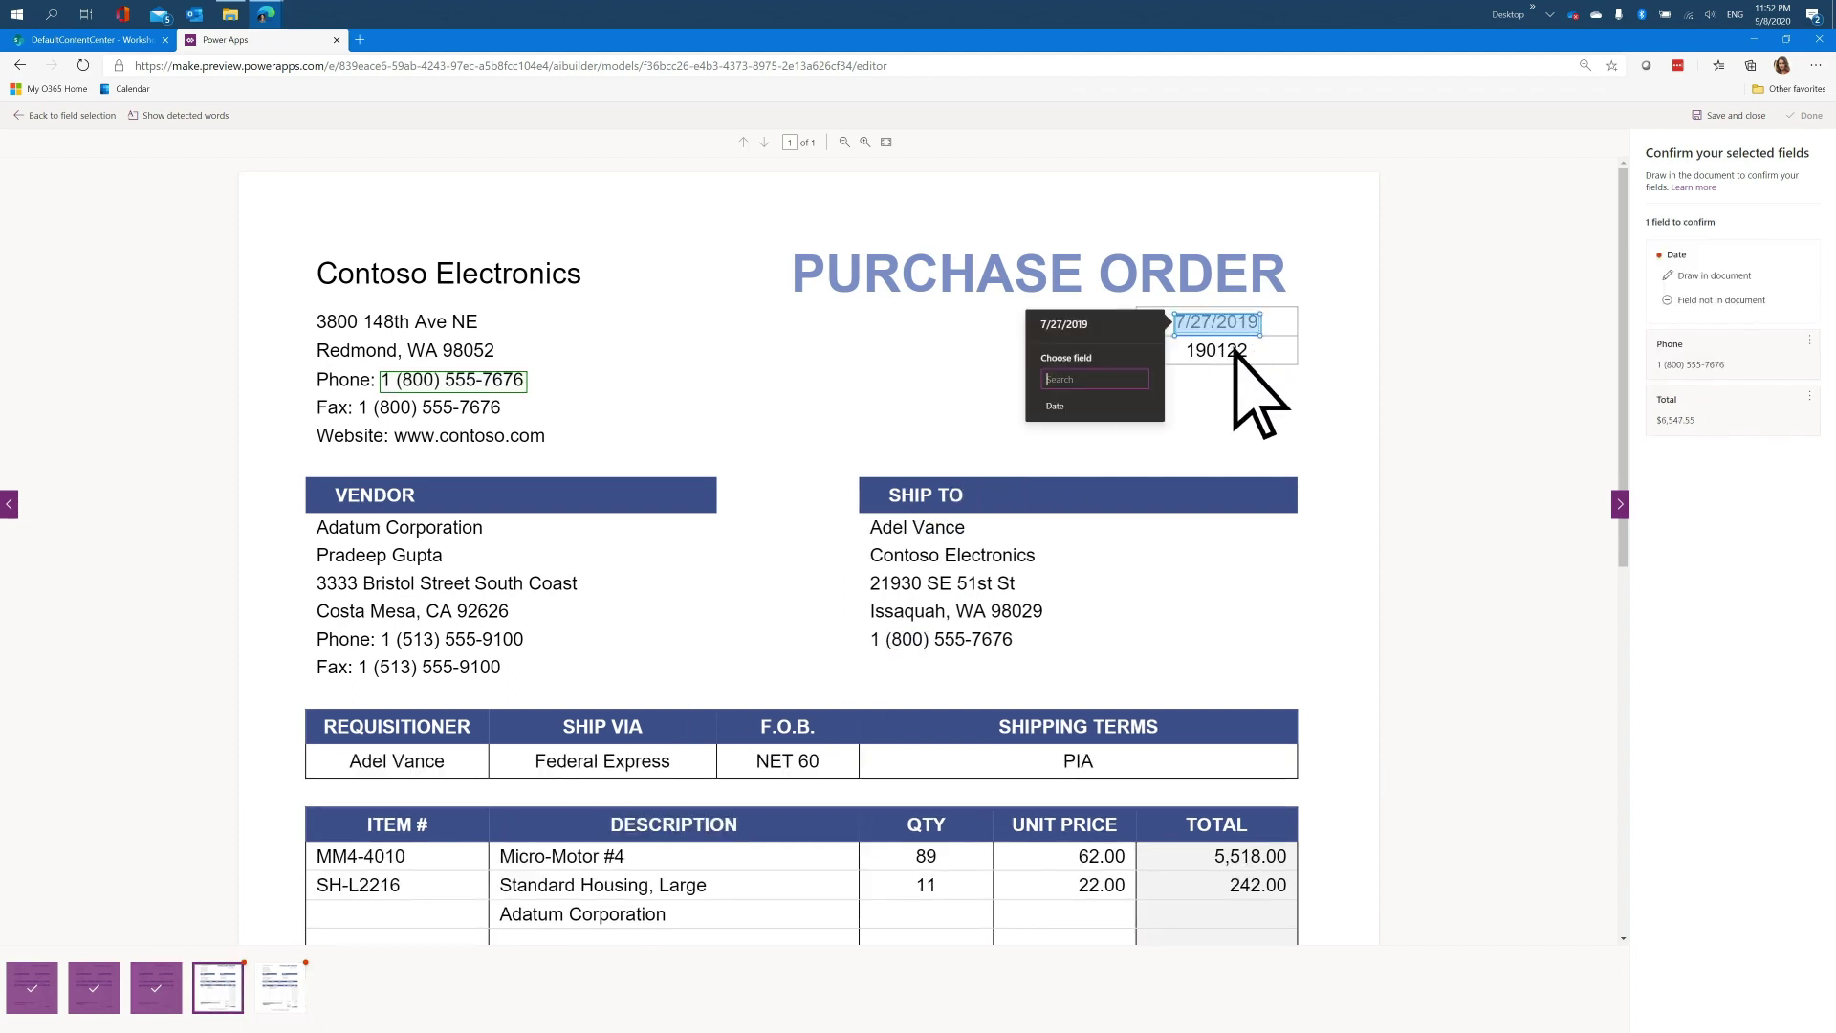
click(1076, 408)
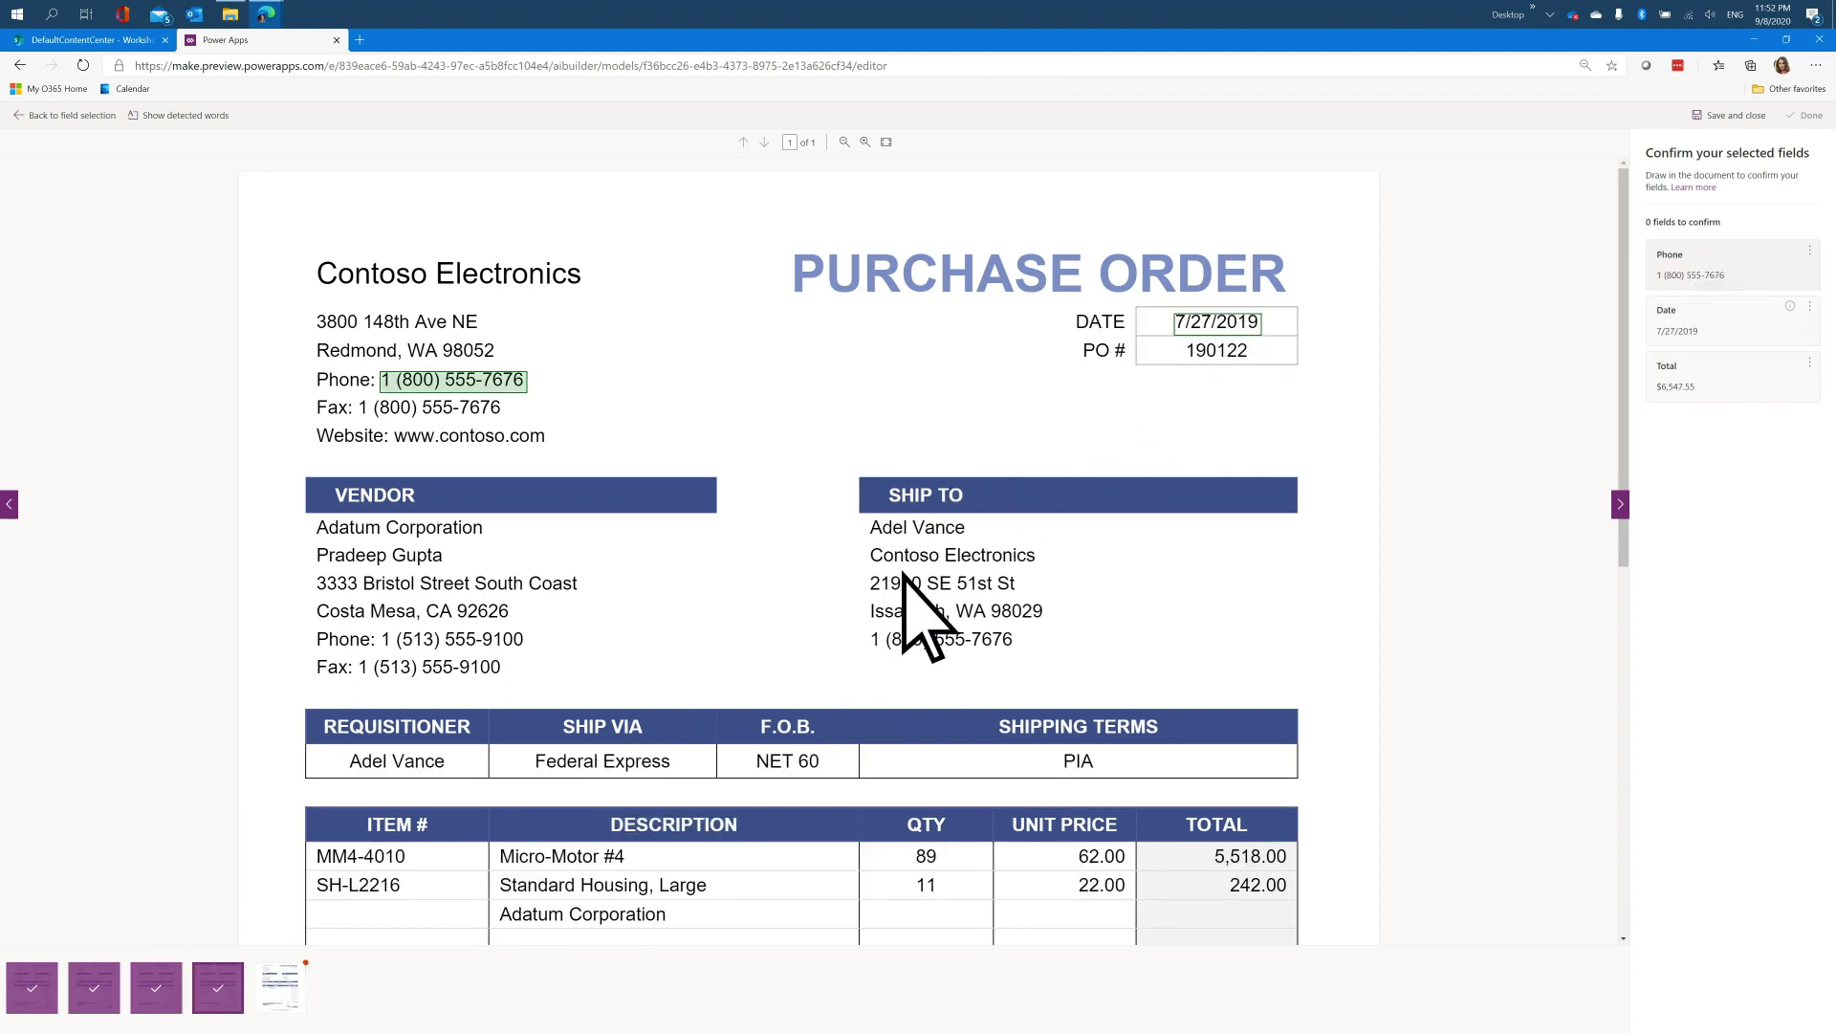
click(279, 984)
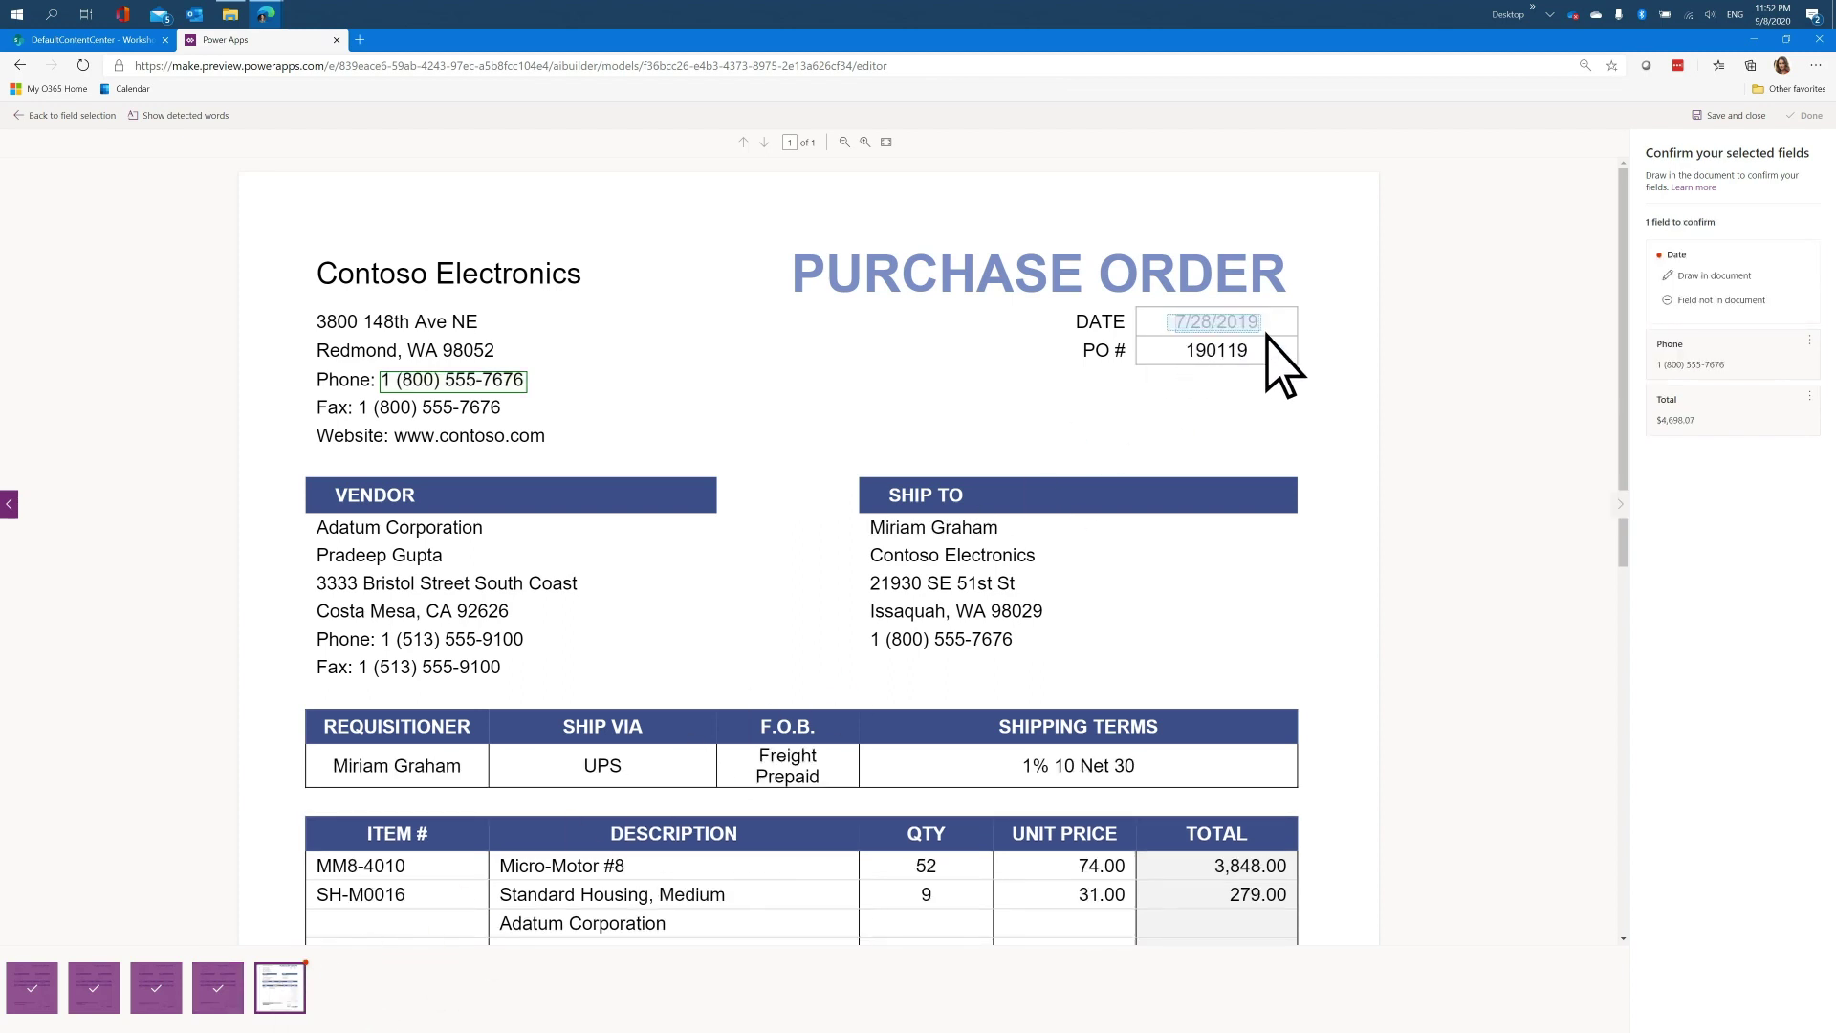
drag(1272, 342, 1277, 355)
click(1071, 417)
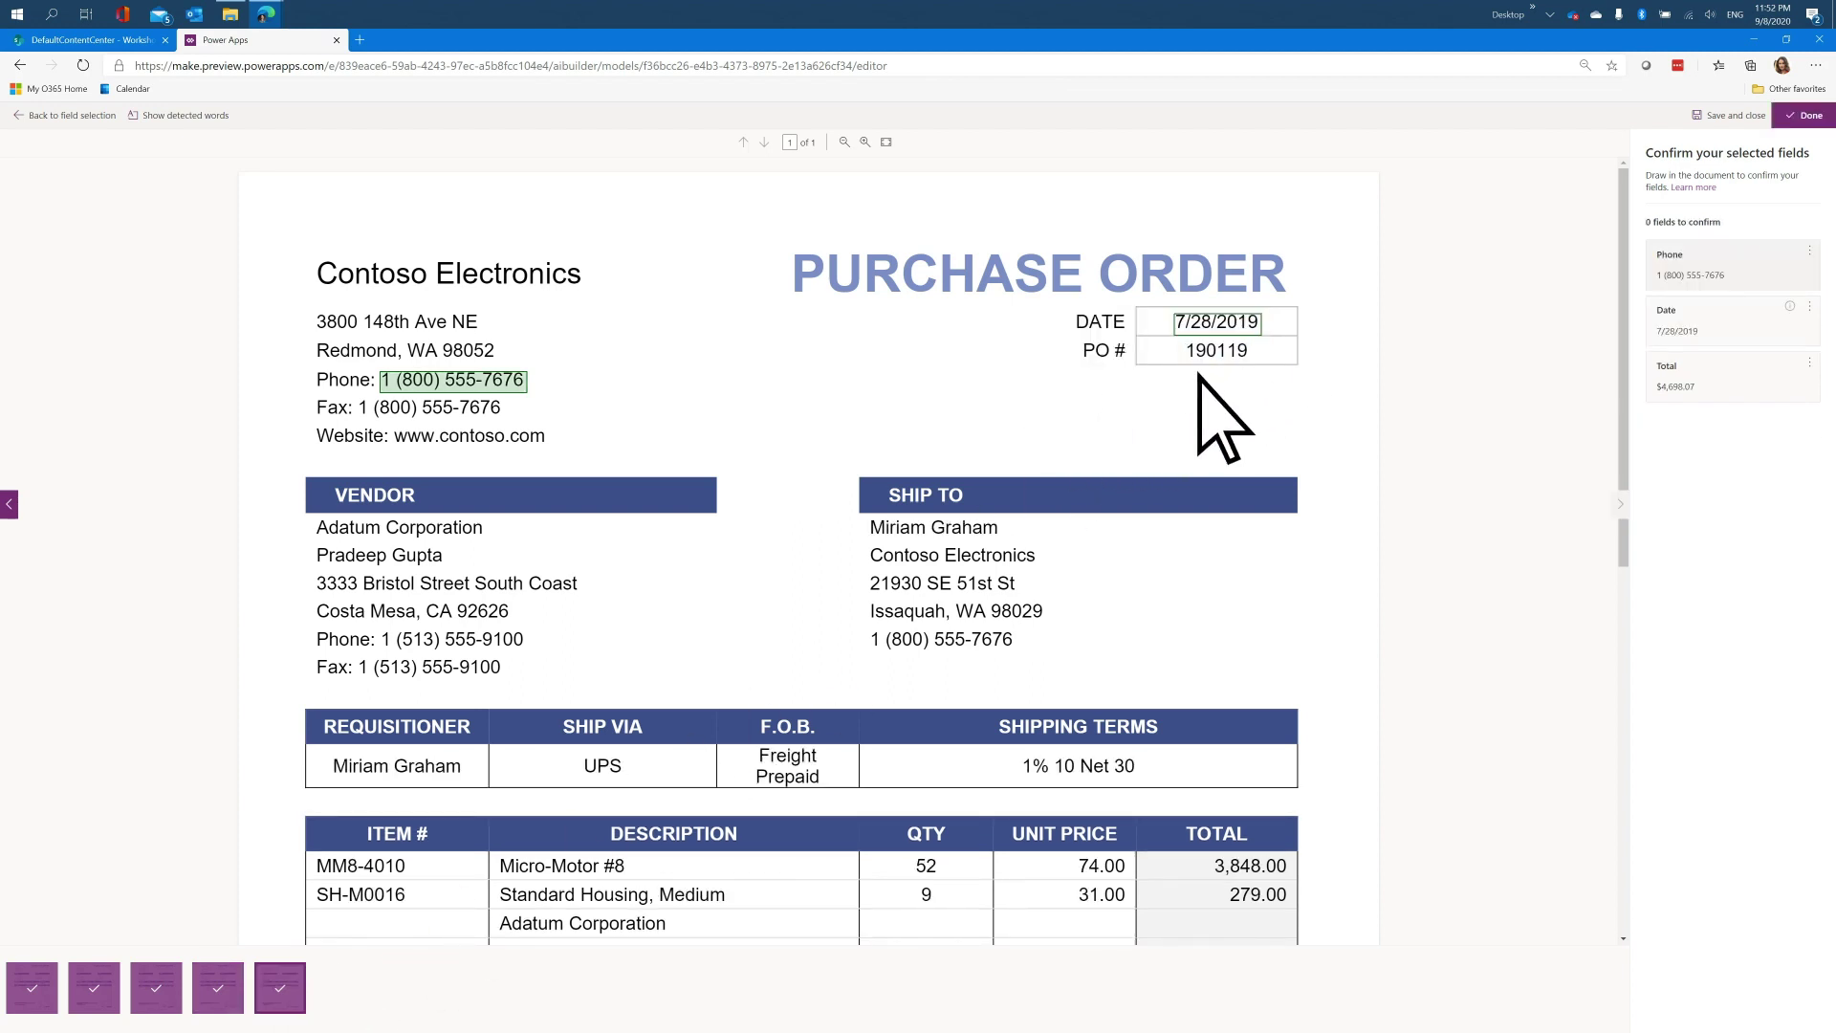
click(1797, 115)
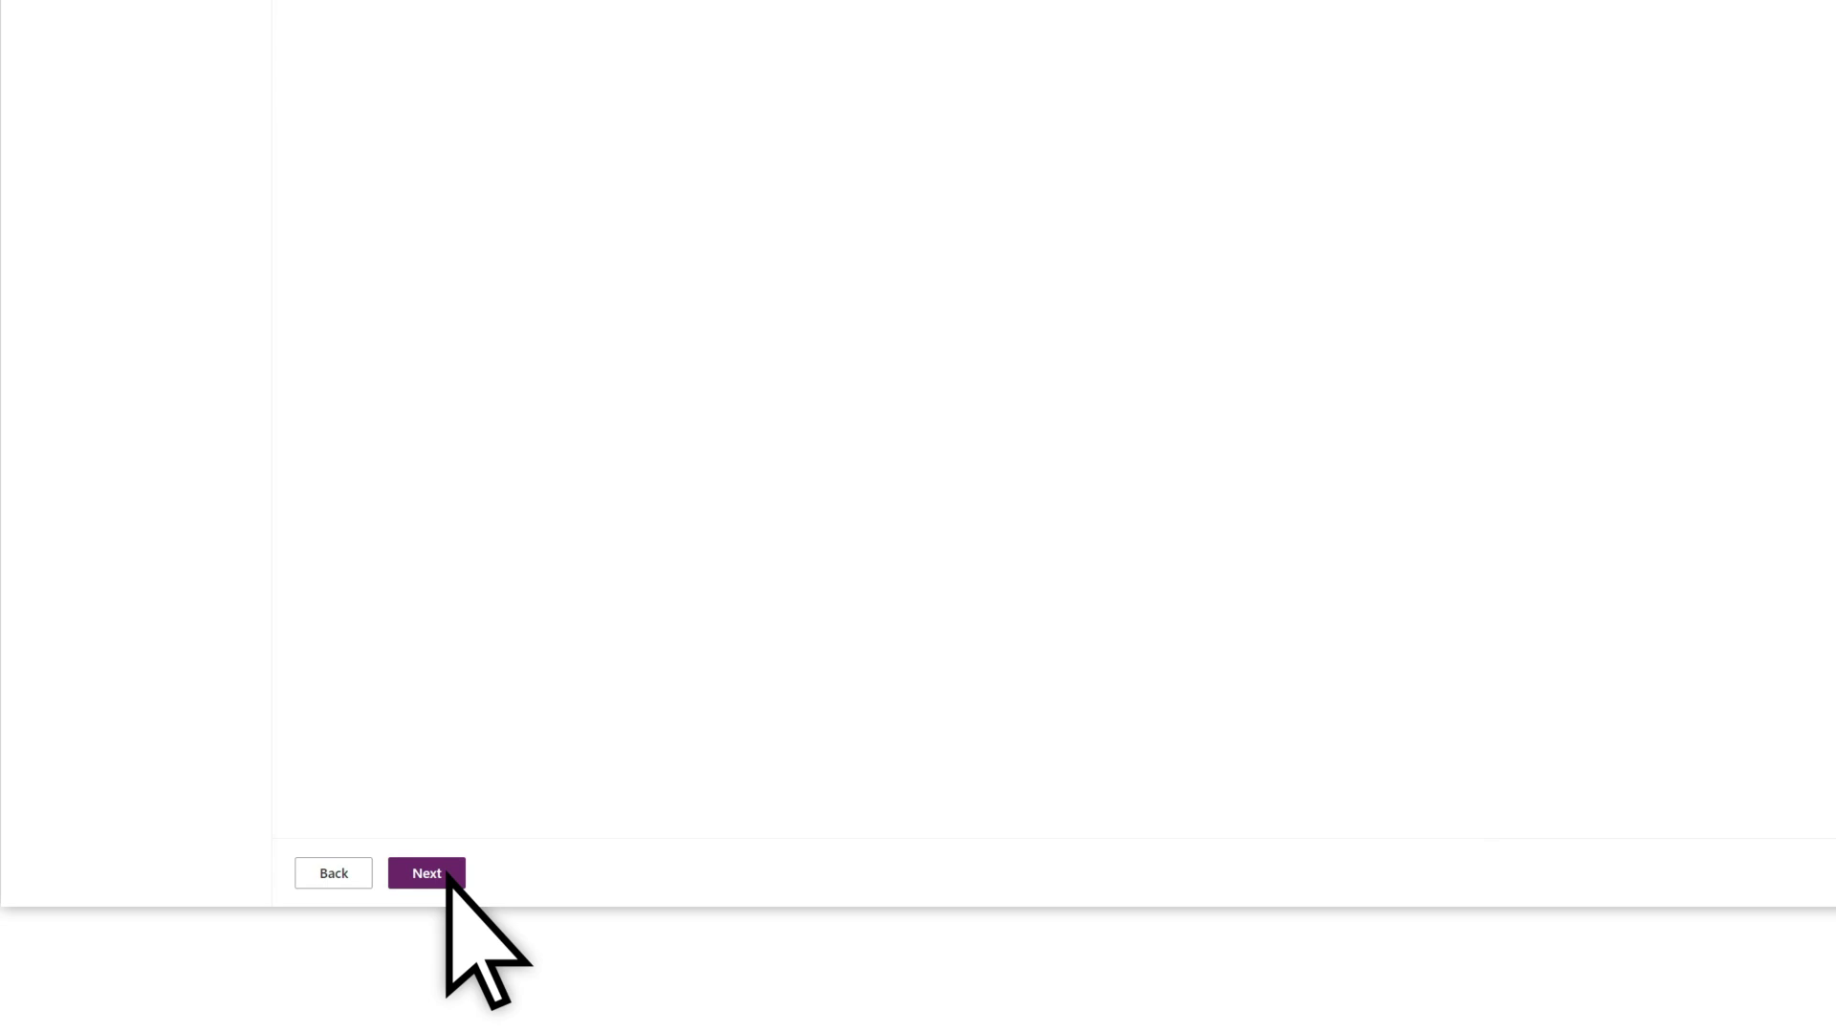
Train and publish the Parts Invoices model, then return to the Workshop Invoices library.
click(447, 873)
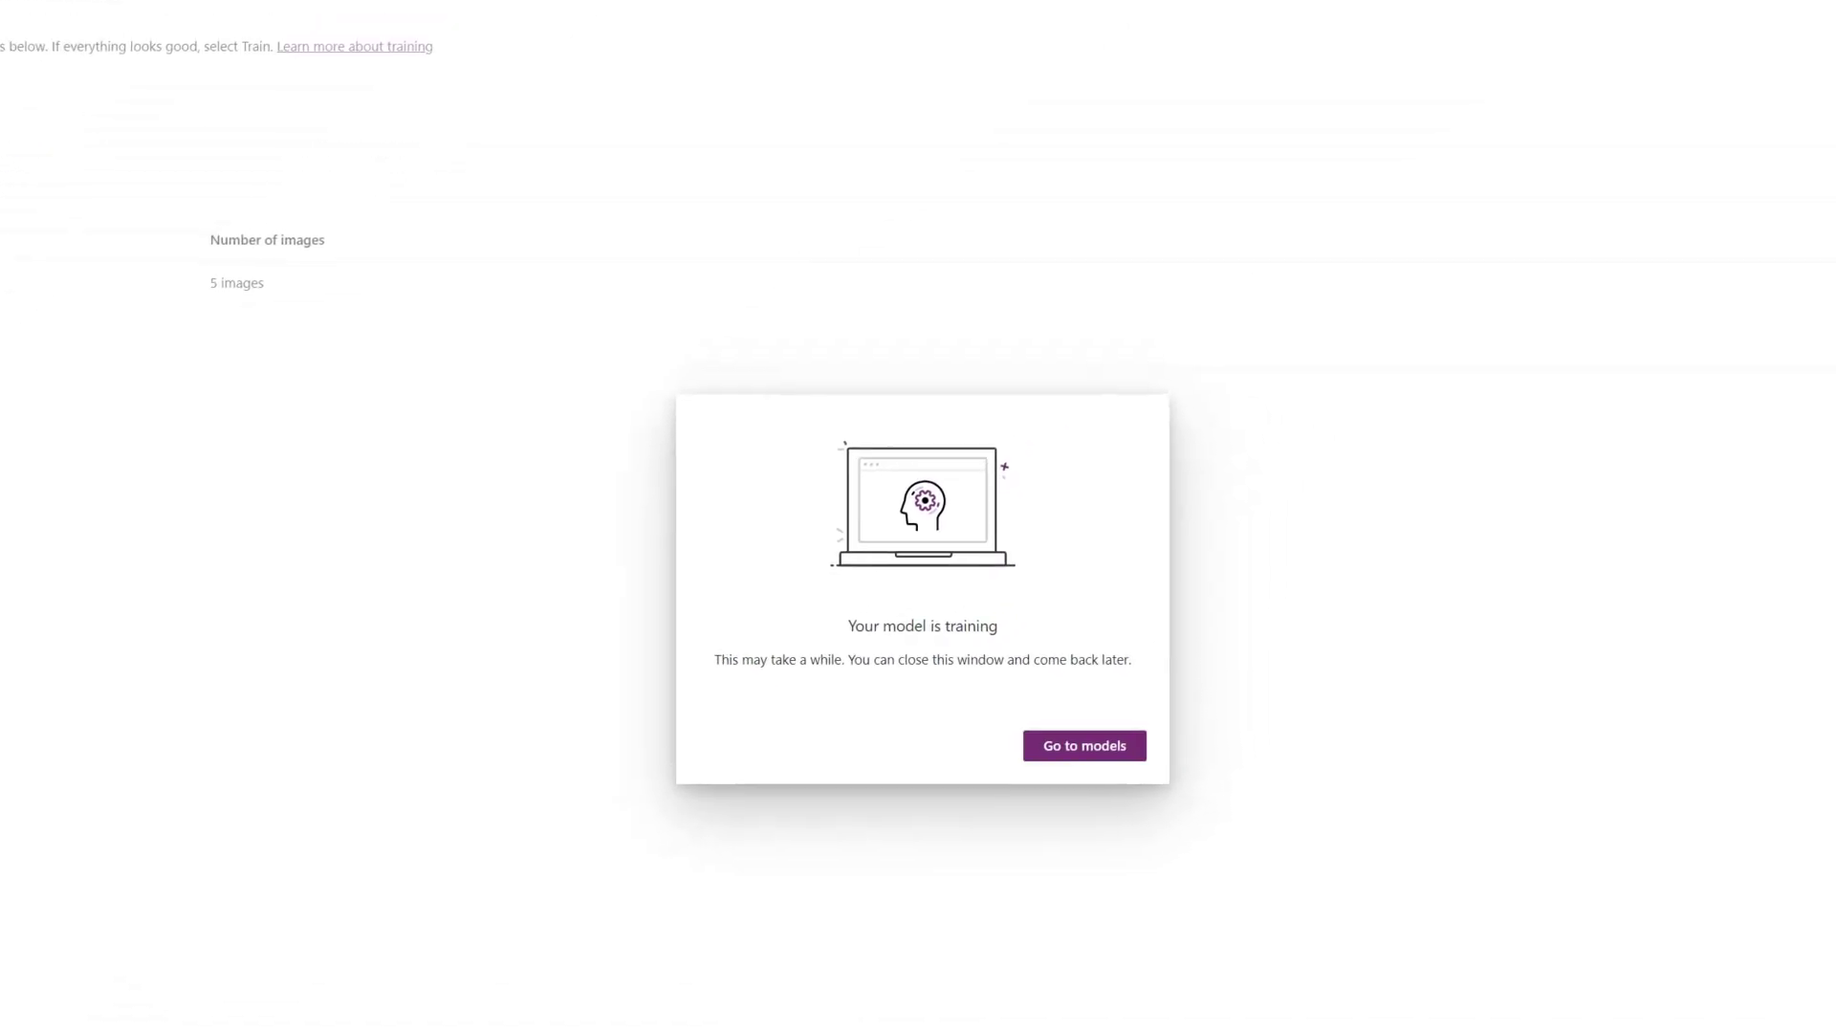
click(1065, 755)
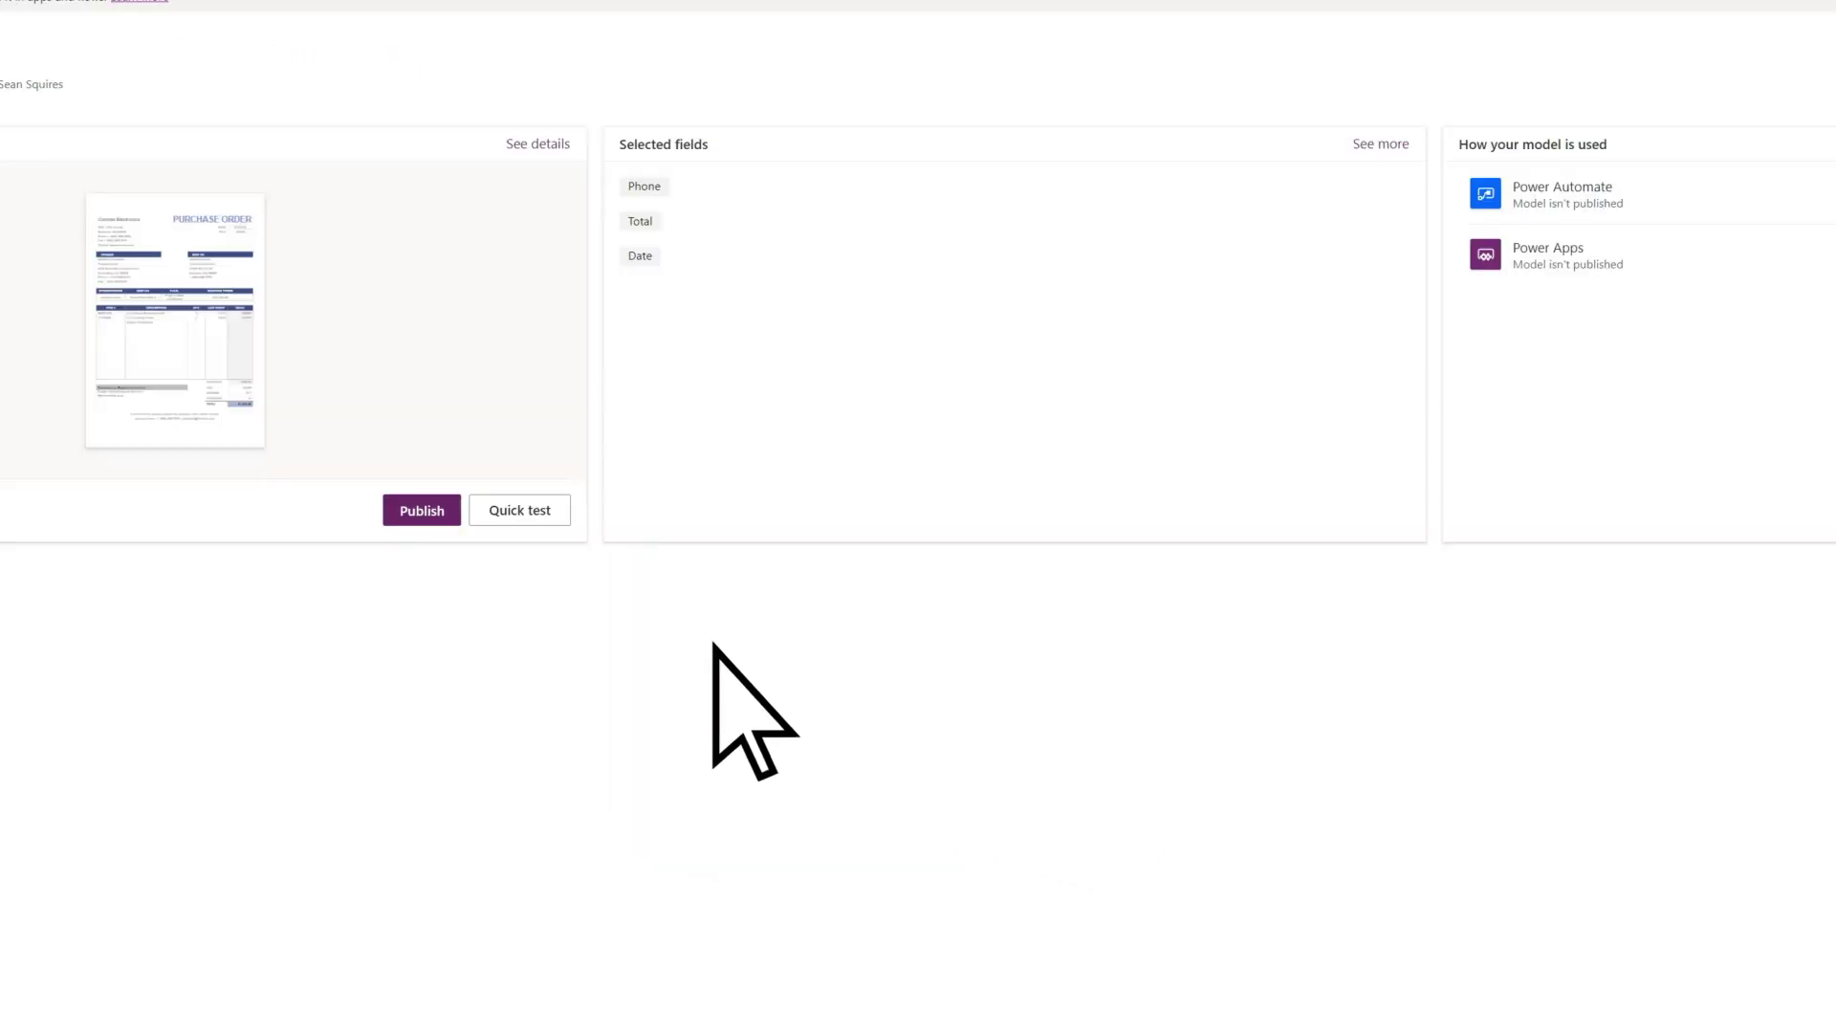
click(447, 510)
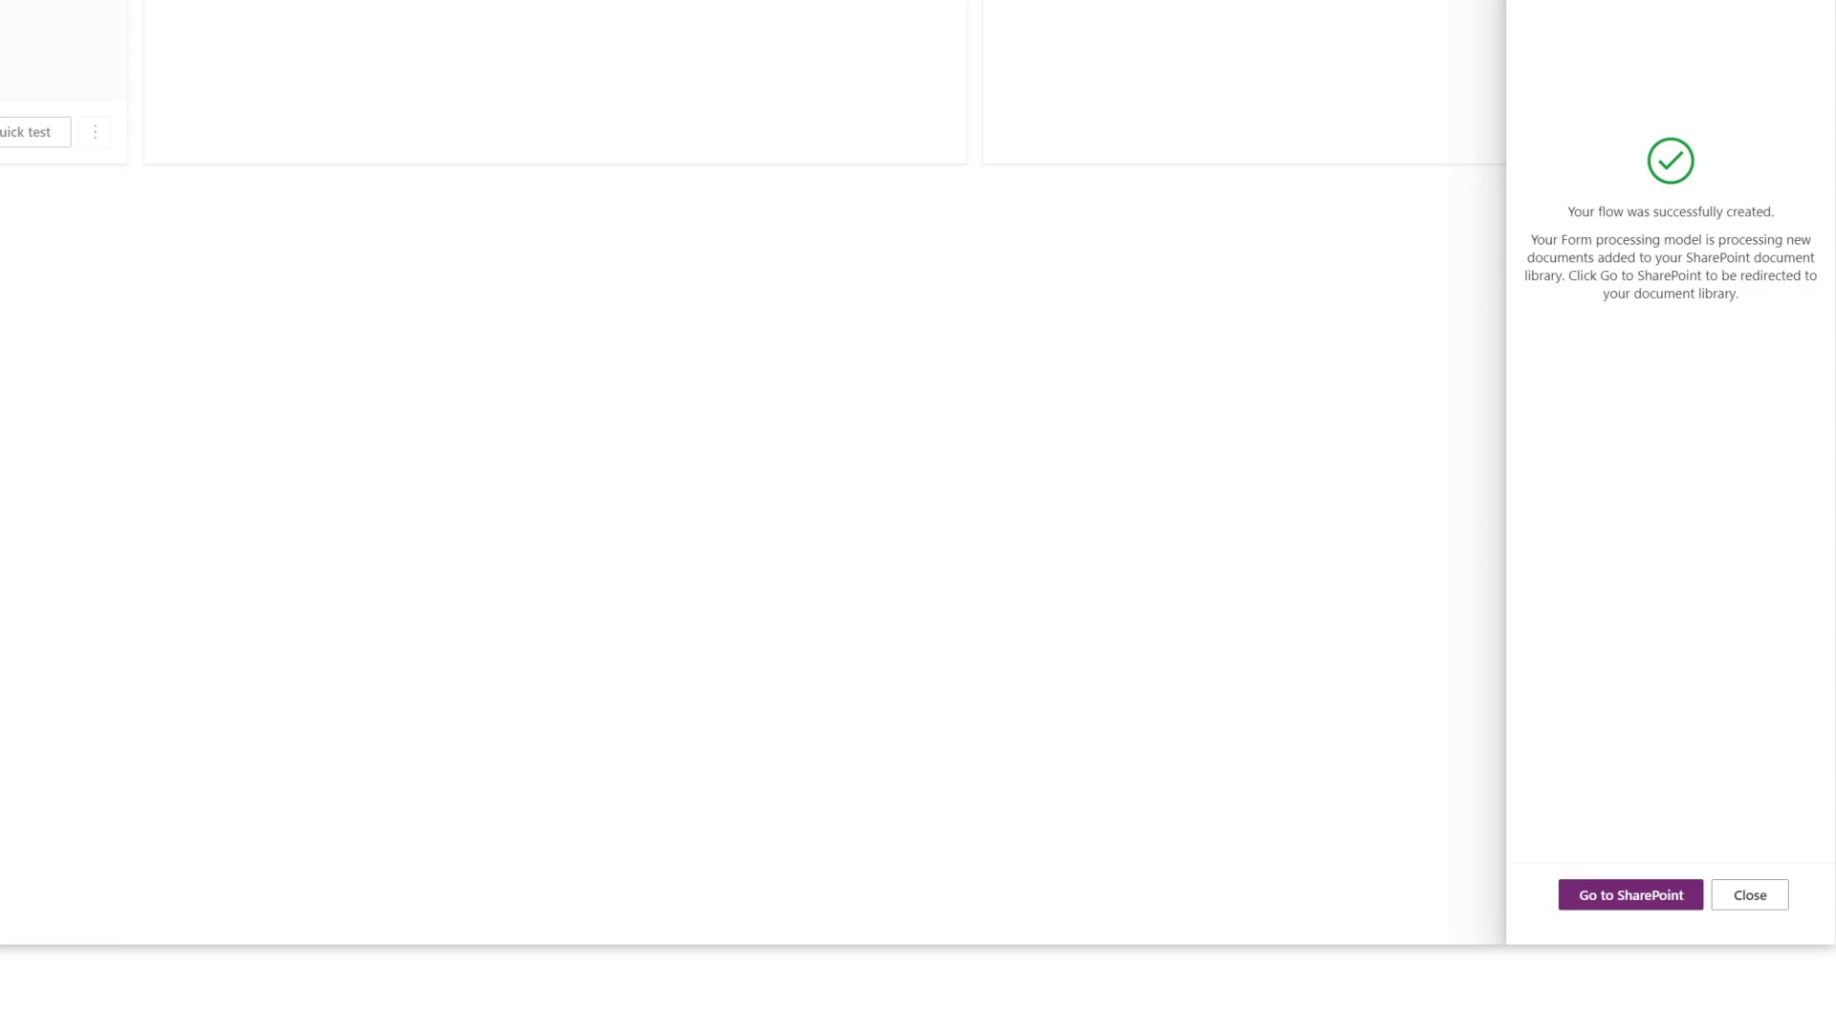
click(1689, 893)
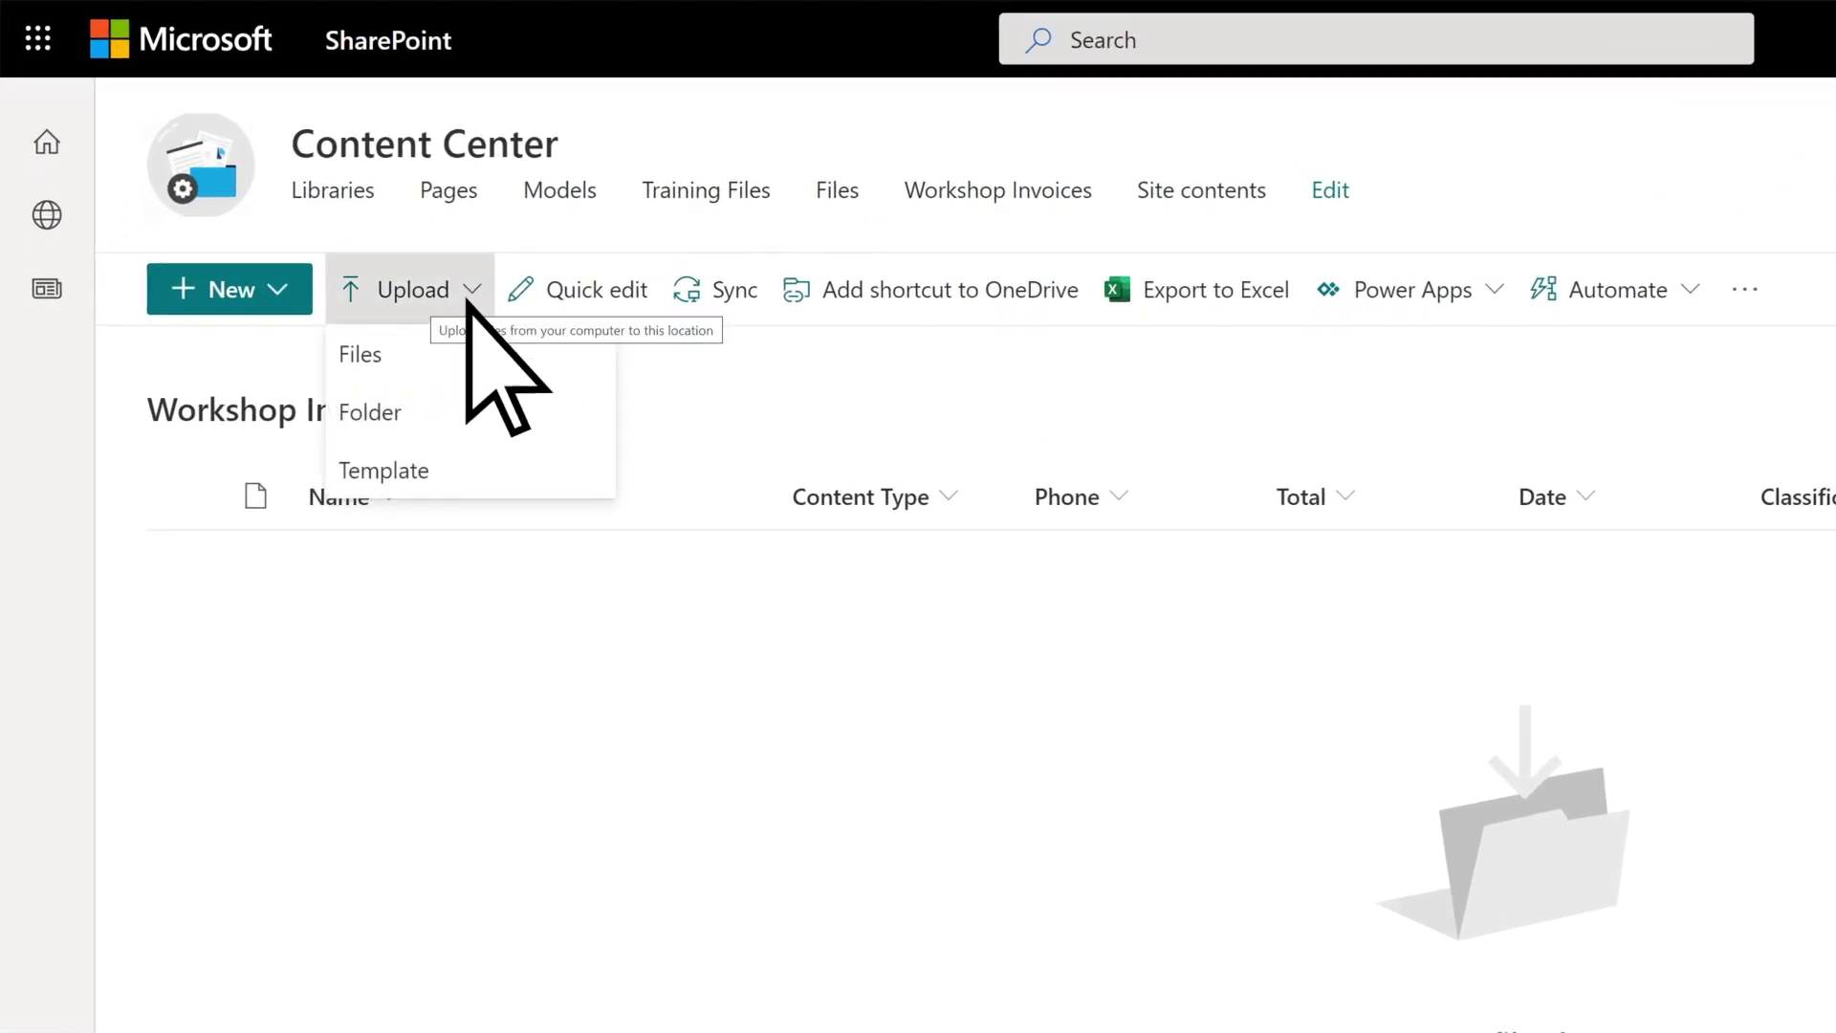
Upload the three Contoso-PO-Relecloud purchase-order PDFs into the Workshop Invoices library.
click(410, 356)
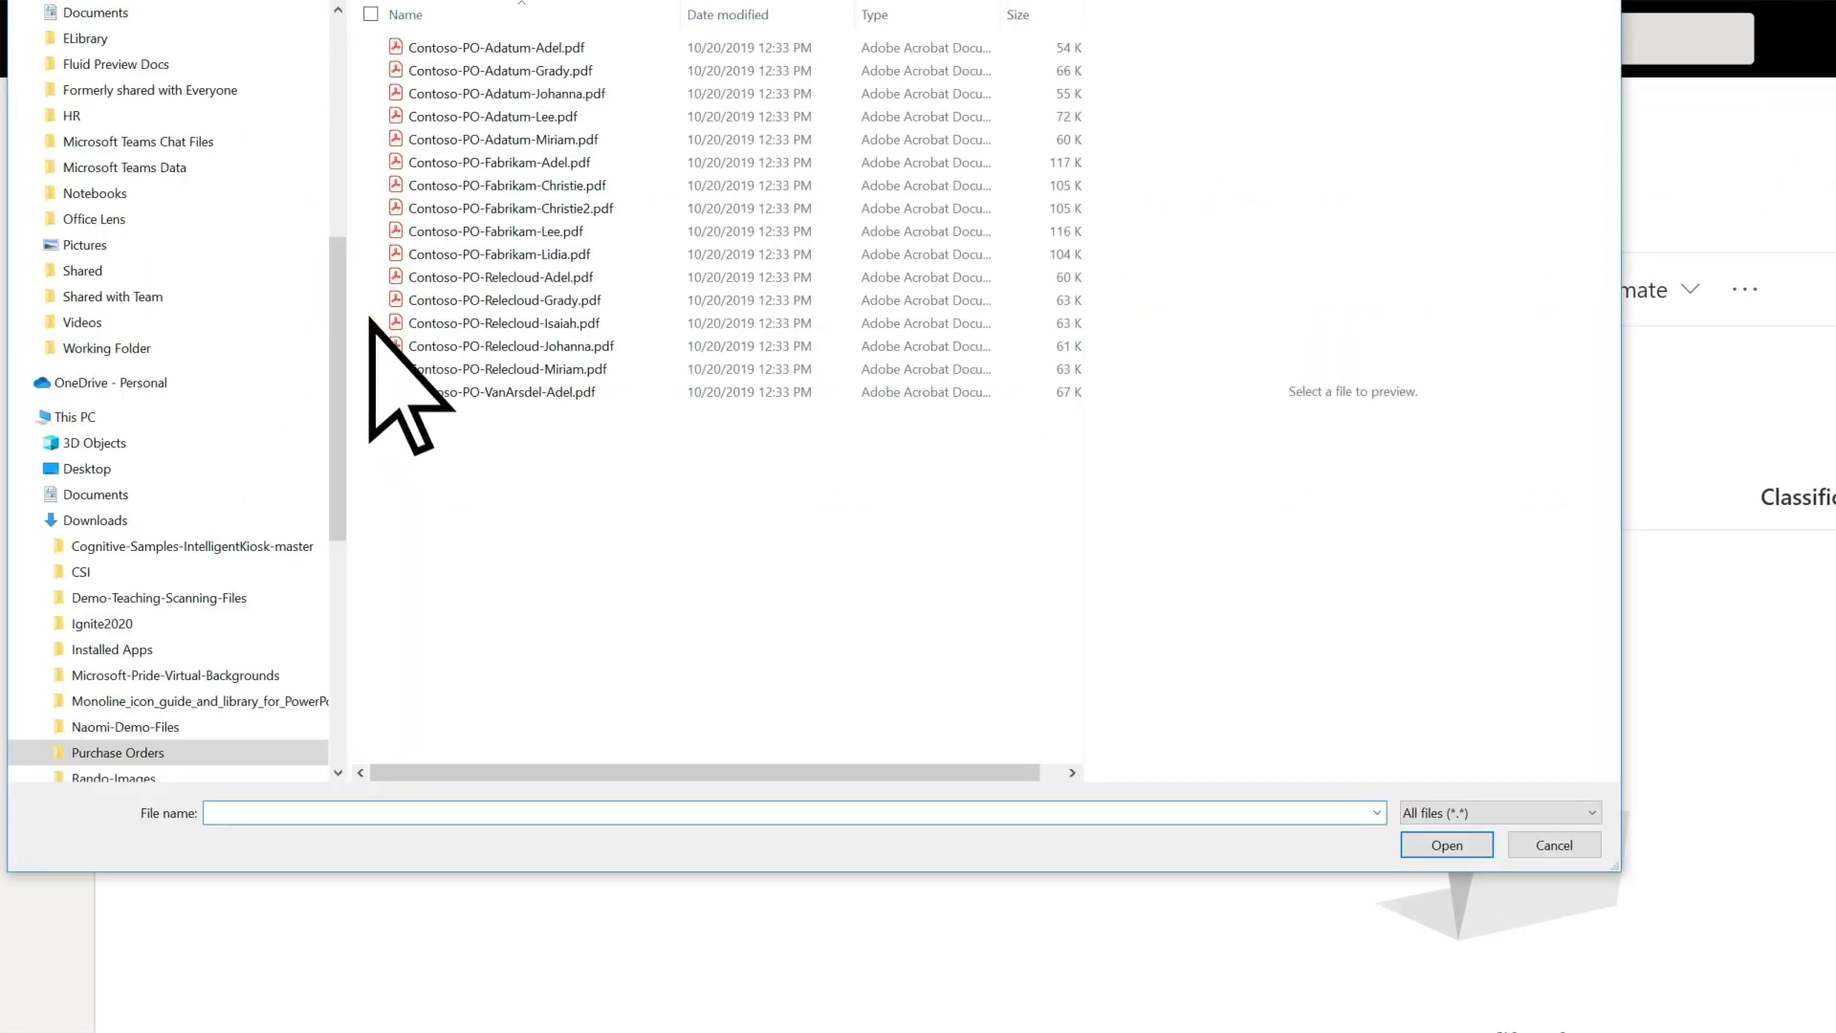
drag(364, 319, 392, 350)
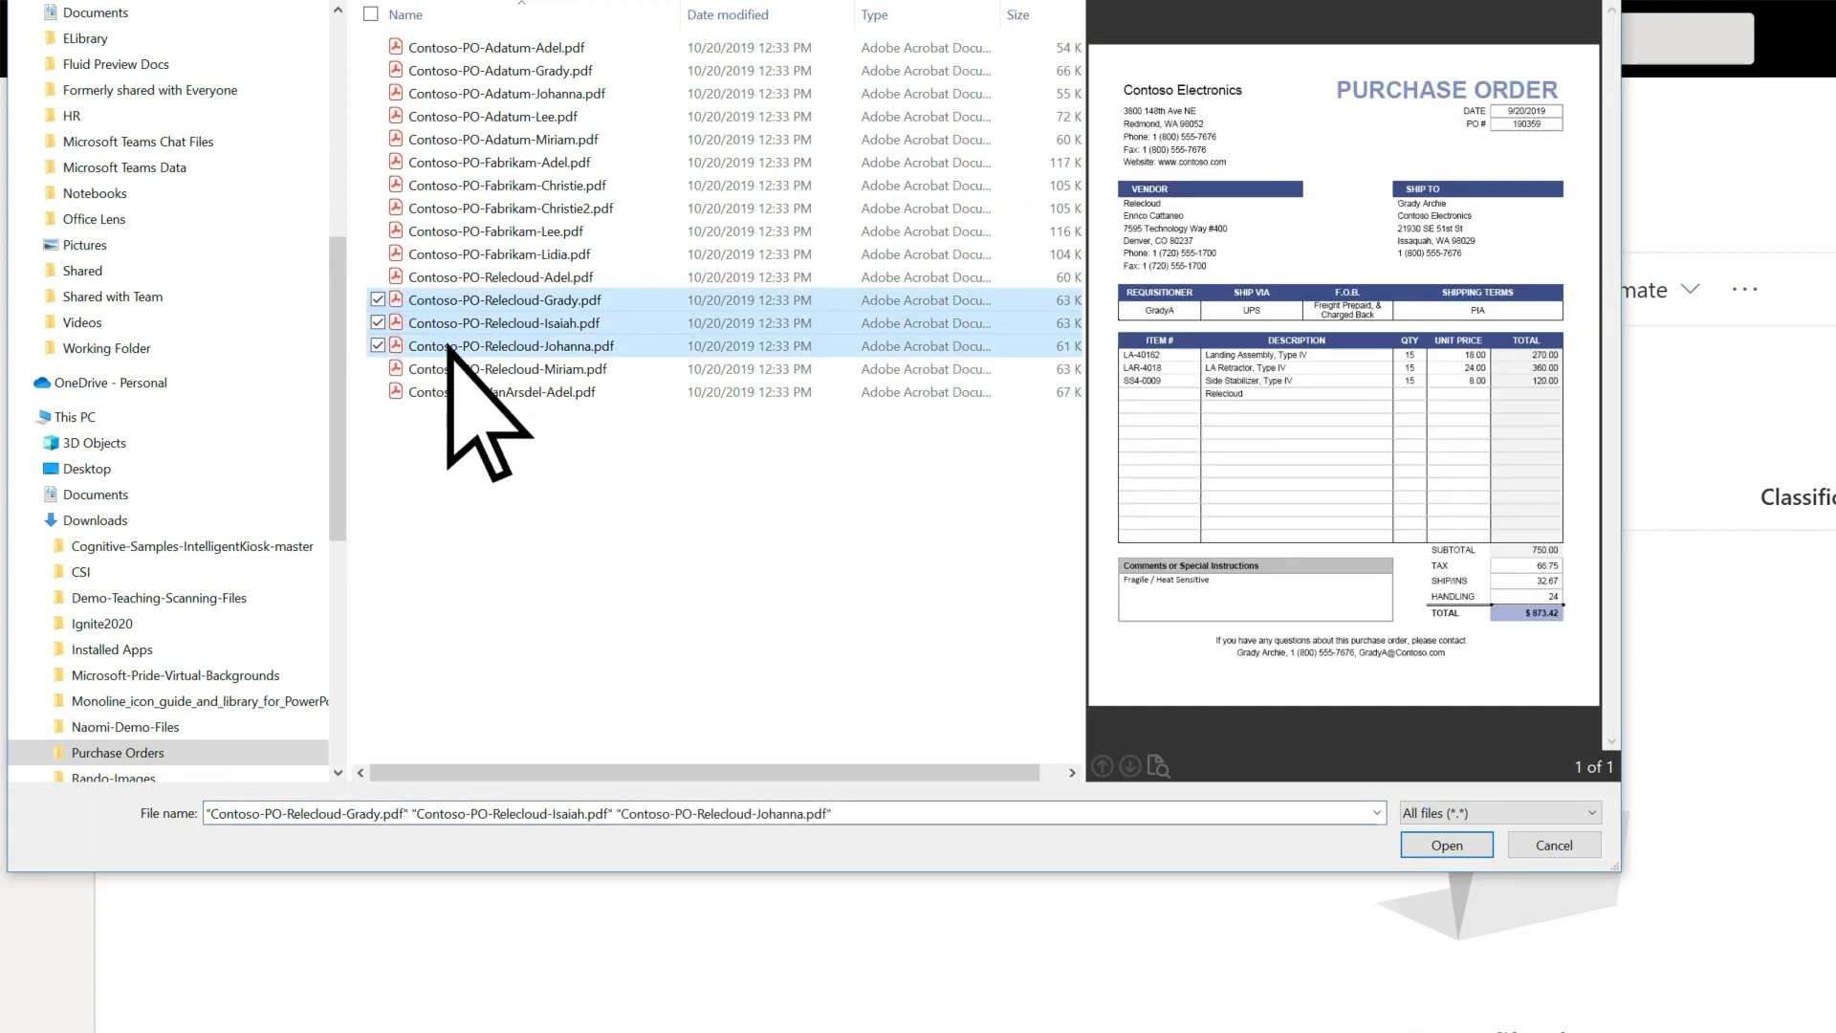
click(1442, 844)
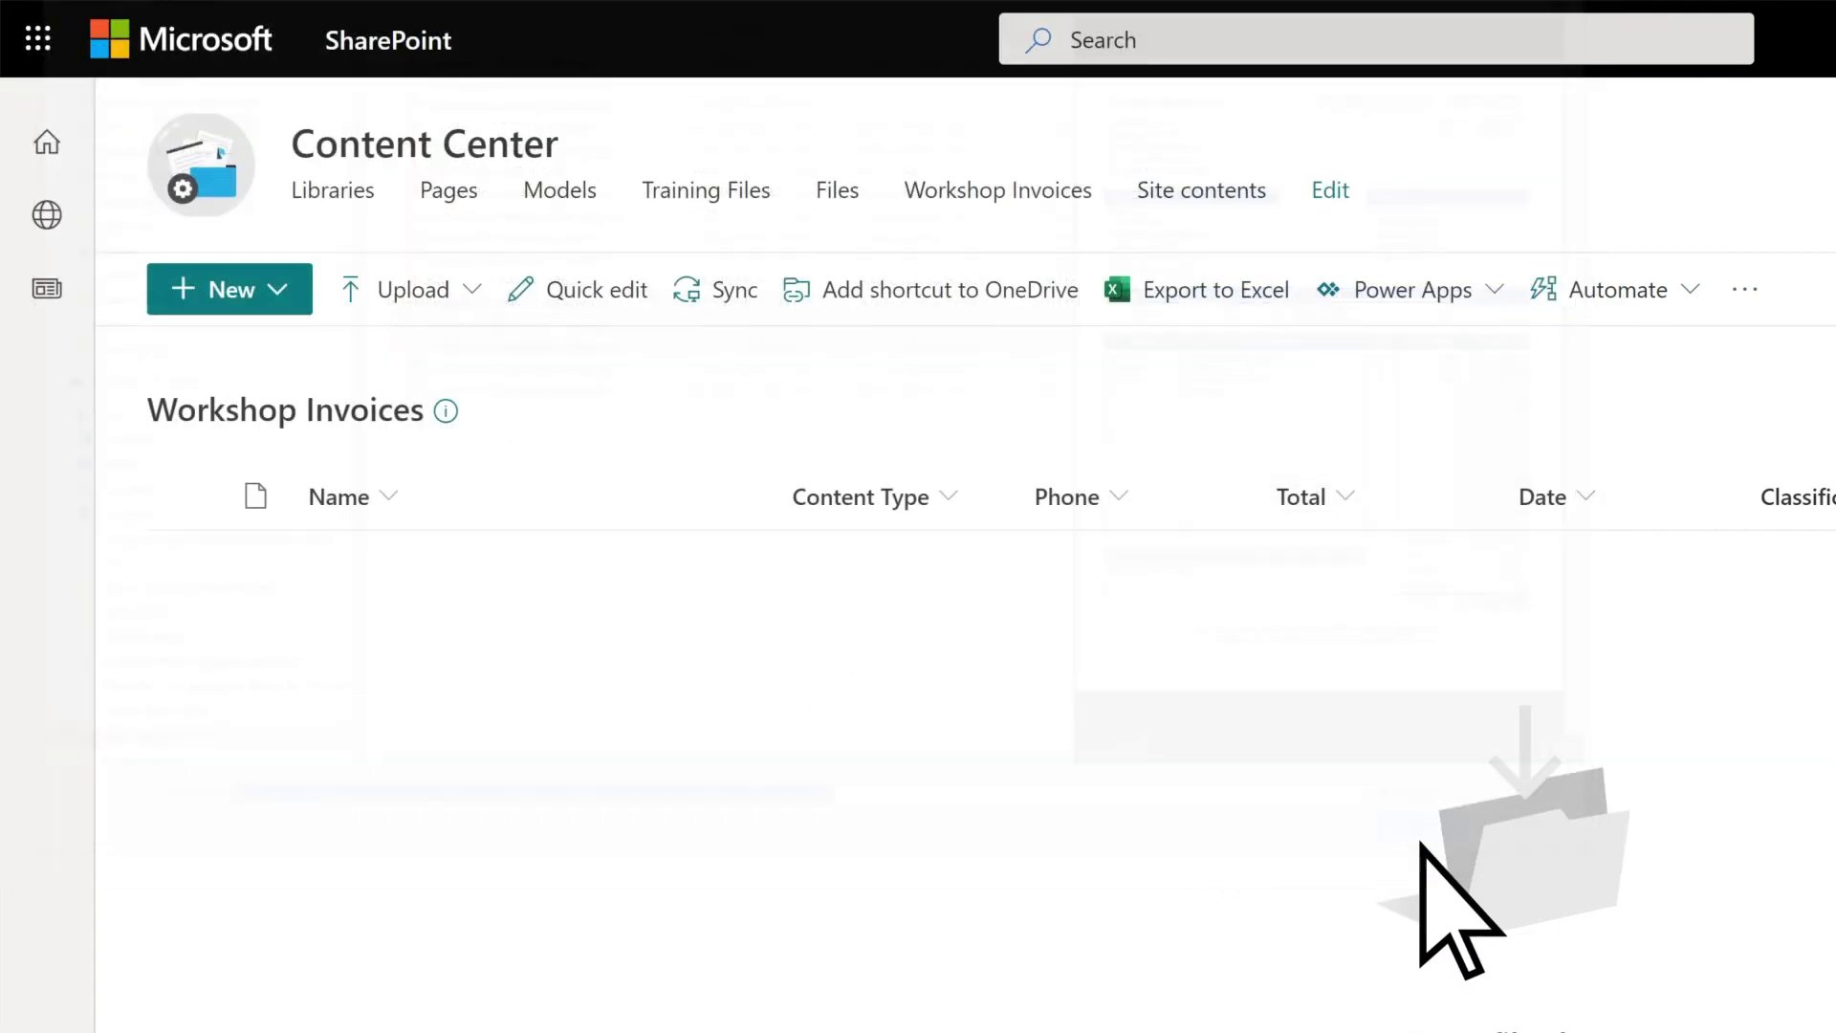